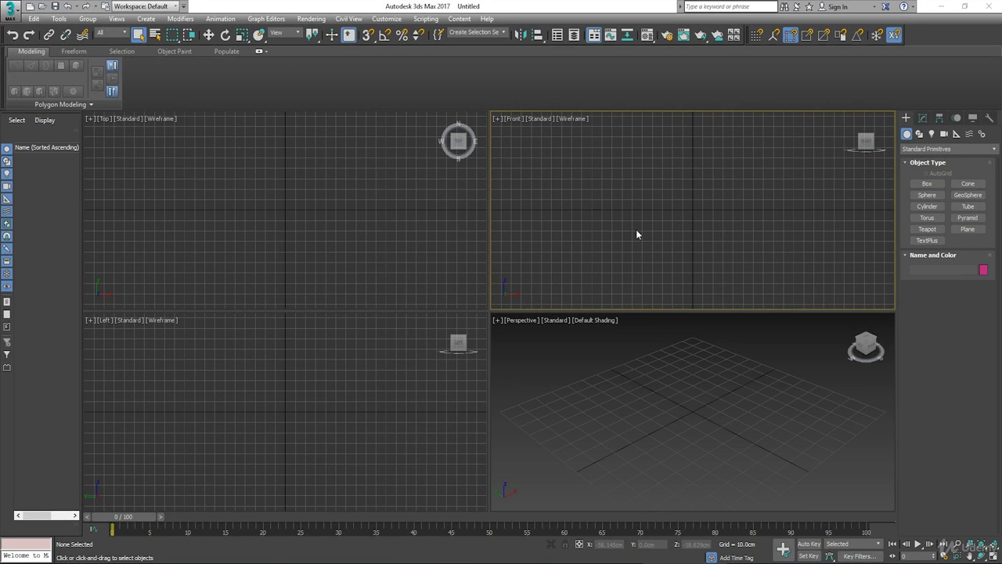
Switch the active viewport among Perspective, Top and Front, ending with the Top viewport active
click(625, 362)
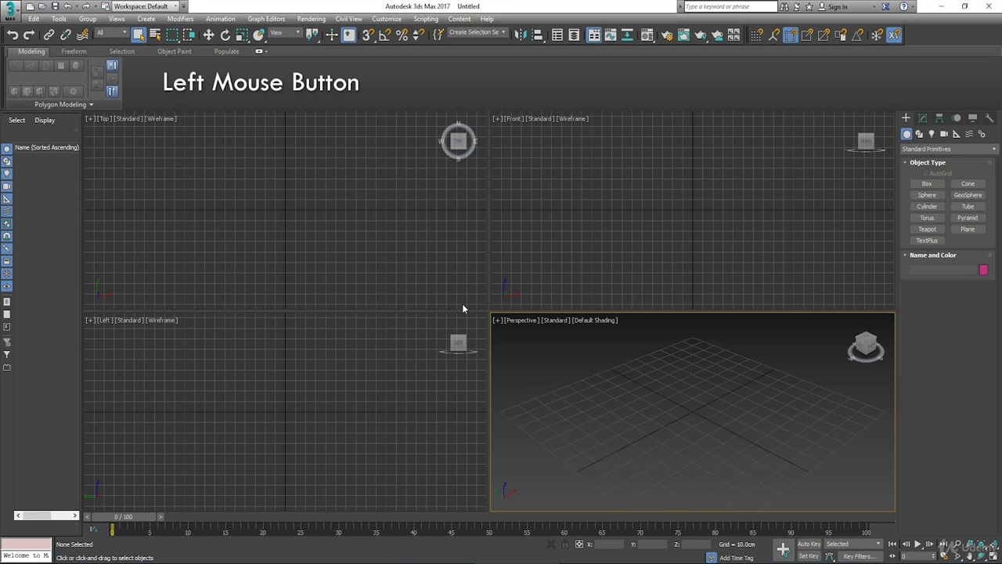
click(415, 228)
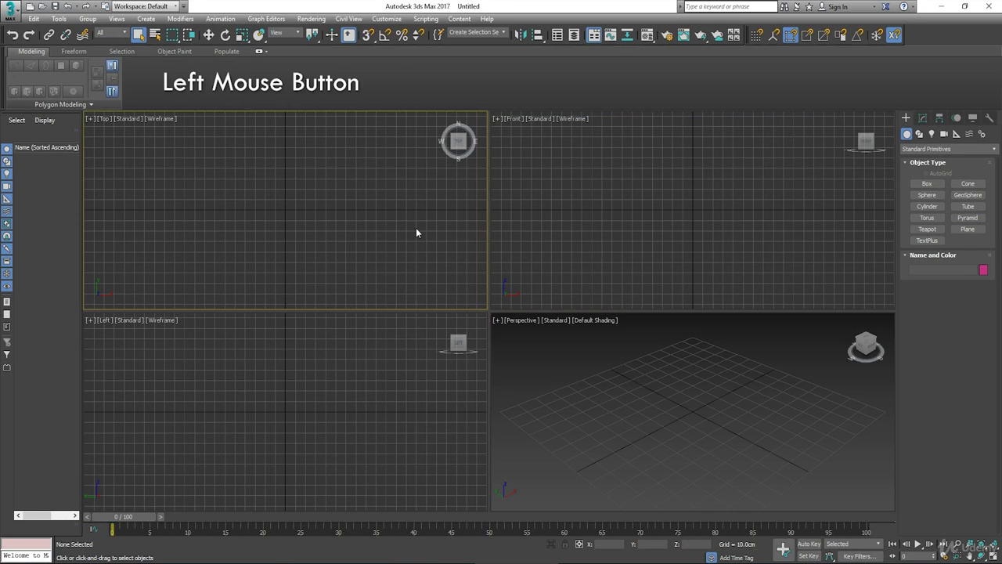
click(573, 200)
click(598, 410)
click(371, 317)
click(397, 190)
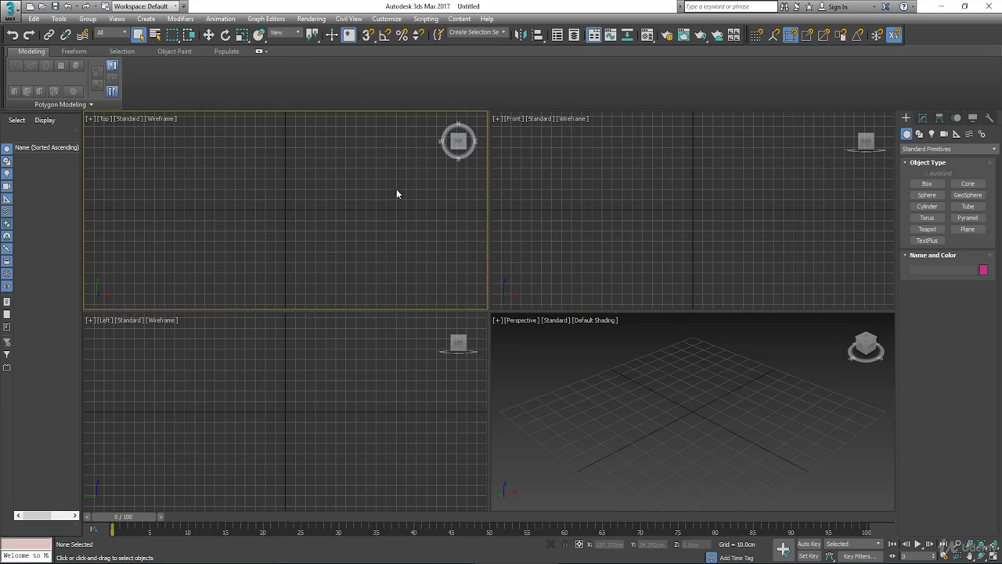
Open the context menu in the Top viewport, dismiss it without choosing a command, and activate the Front viewport
right_click(202, 190)
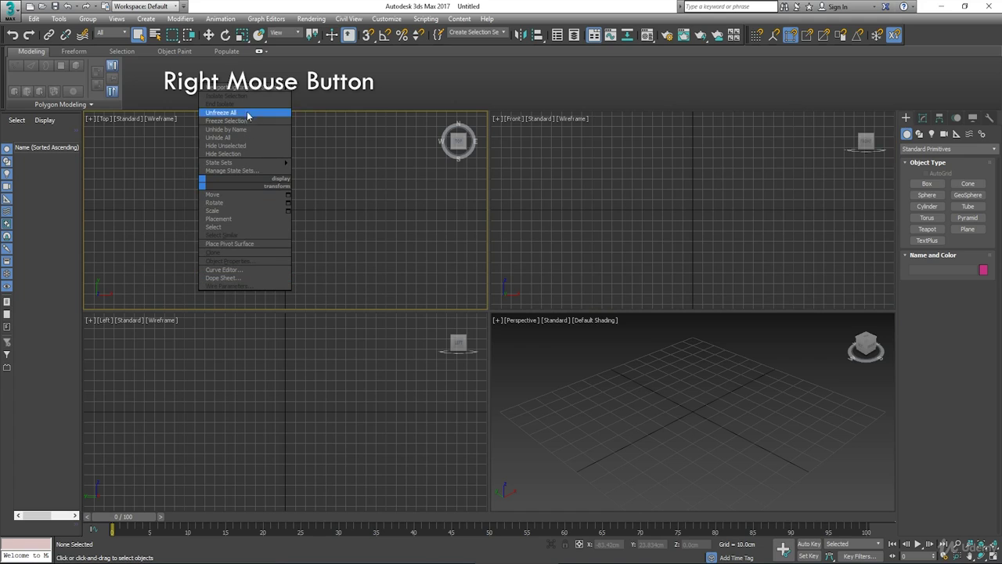
click(357, 187)
click(623, 222)
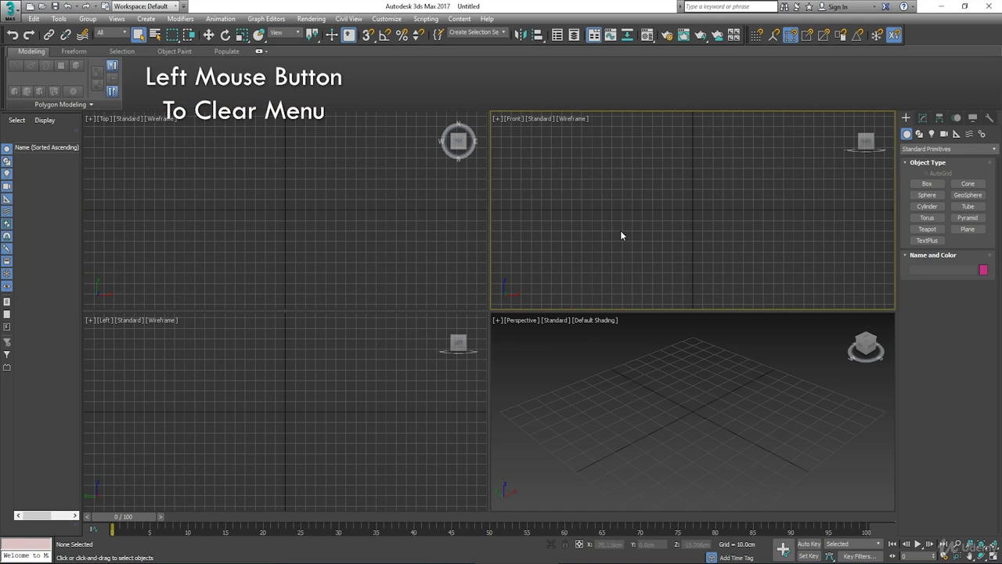
Activate the Perspective viewport, pan its grid and maximize the viewport
click(576, 359)
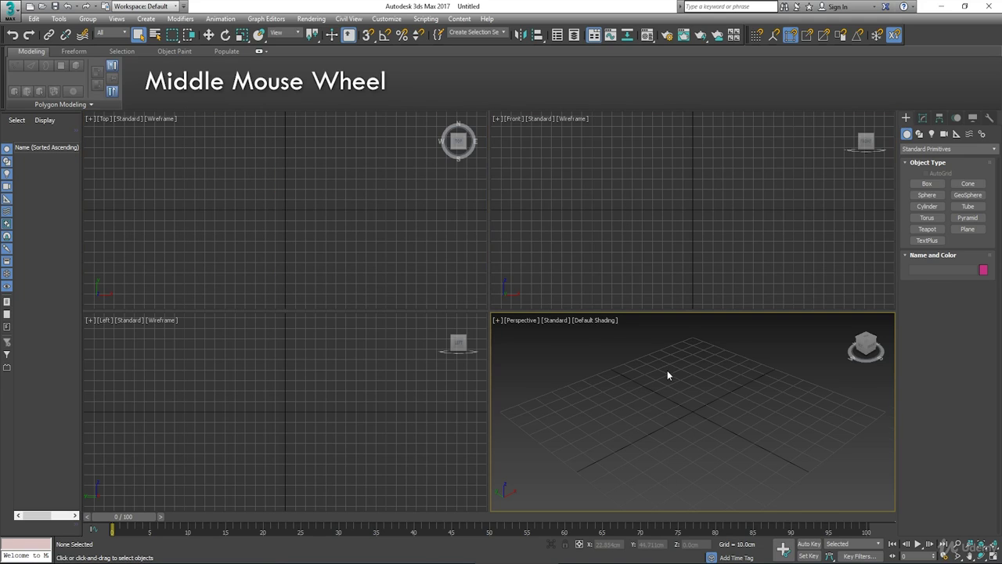
middle_drag(668, 373, 568, 363)
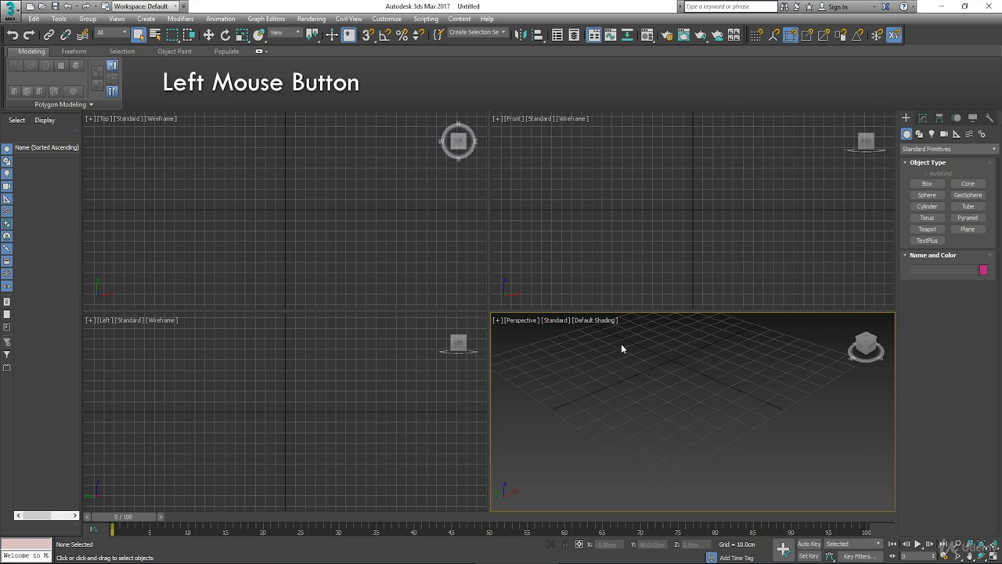
click(992, 555)
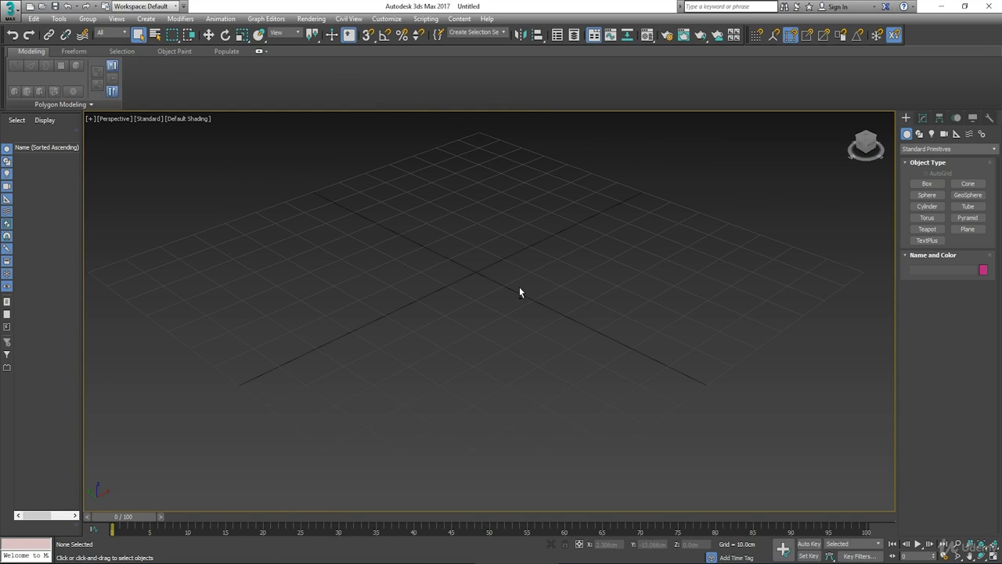
Create a box near the grid's far corner, about 19.5 cm long, 21.7 cm wide and 16.5 cm high
click(907, 119)
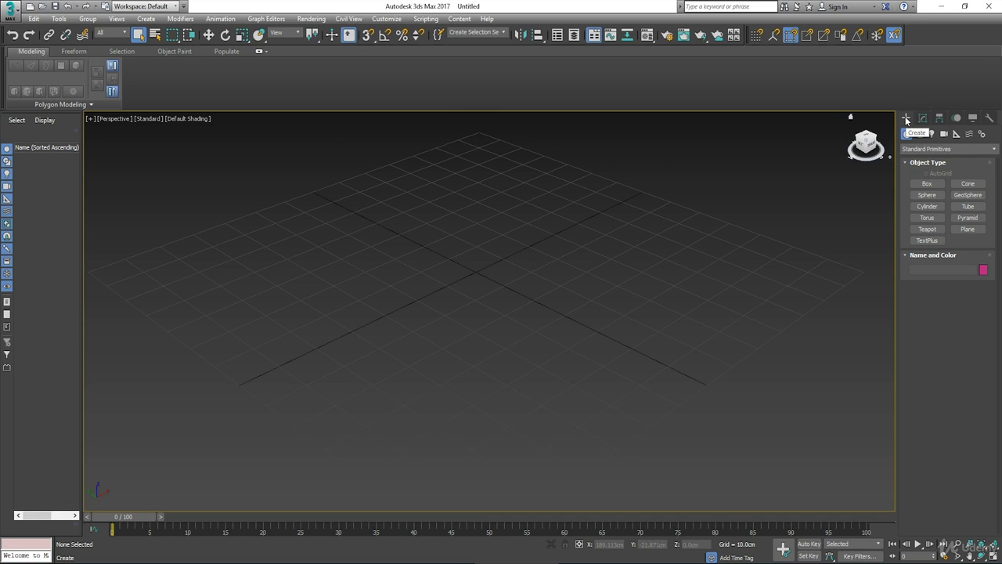
click(907, 135)
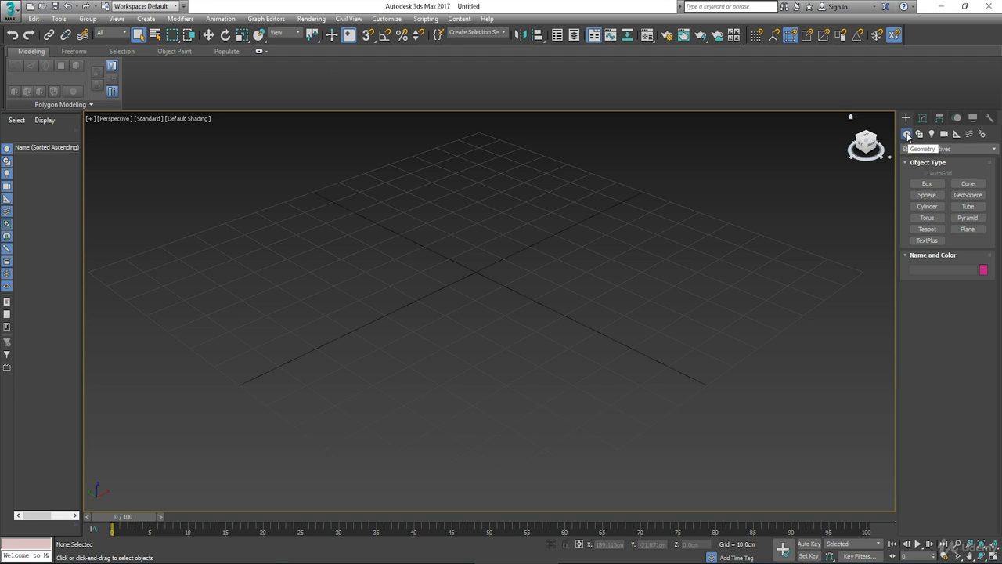
click(926, 183)
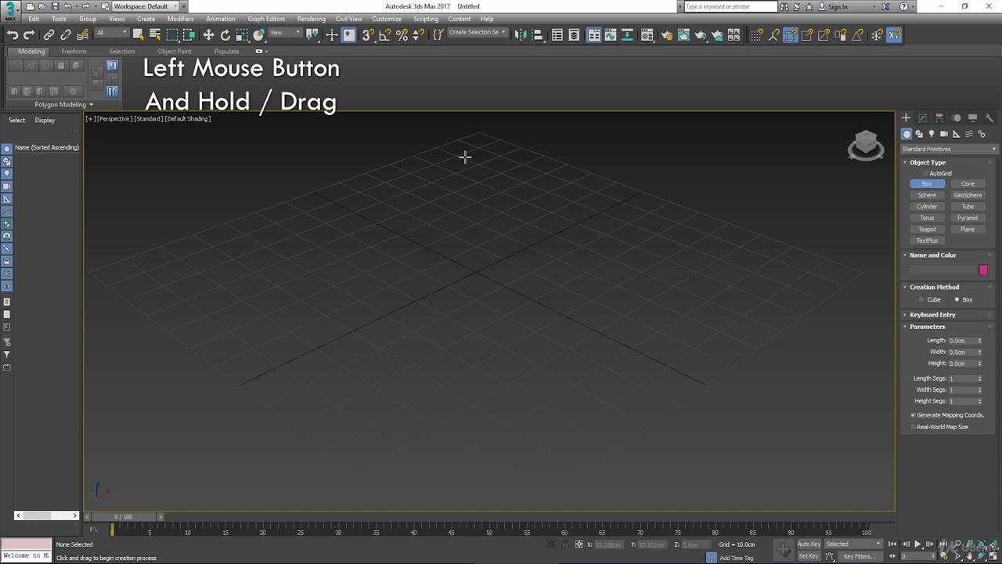
drag(465, 156, 459, 195)
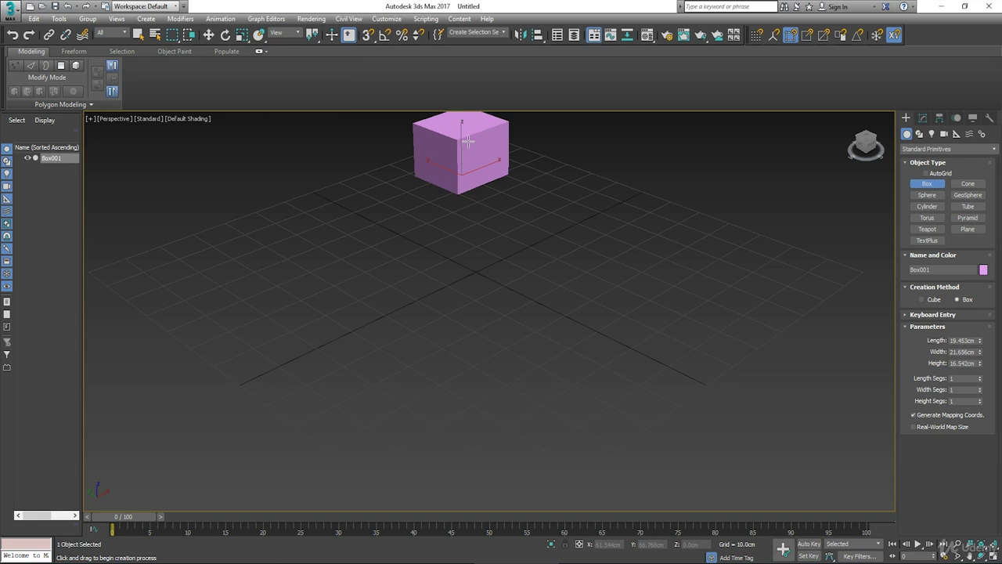
click(493, 140)
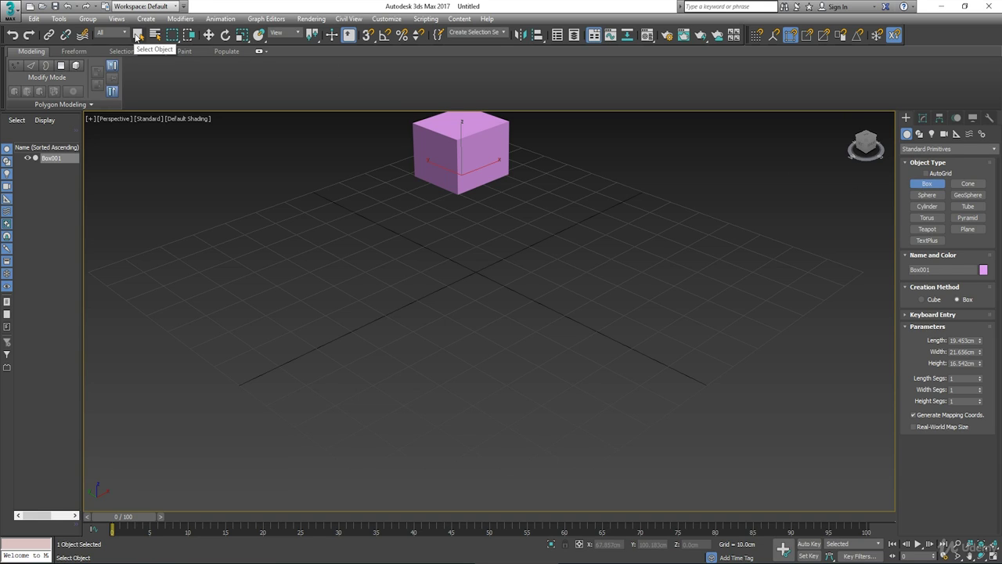
click(138, 36)
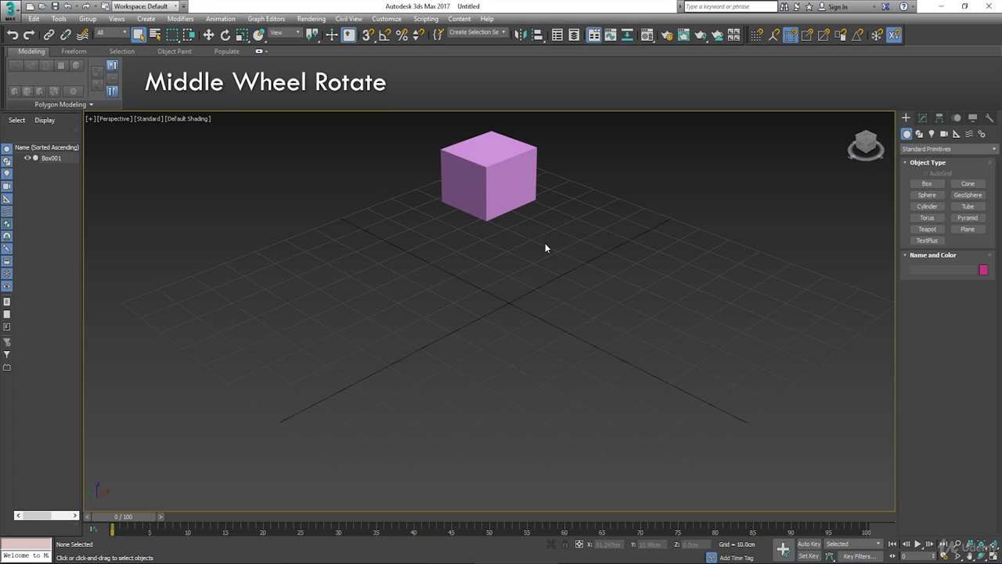
Create a second box near the grid's right corner, about 21.6 cm long, 26.3 cm wide and 20.1 cm high
scroll(546, 248, down, 3)
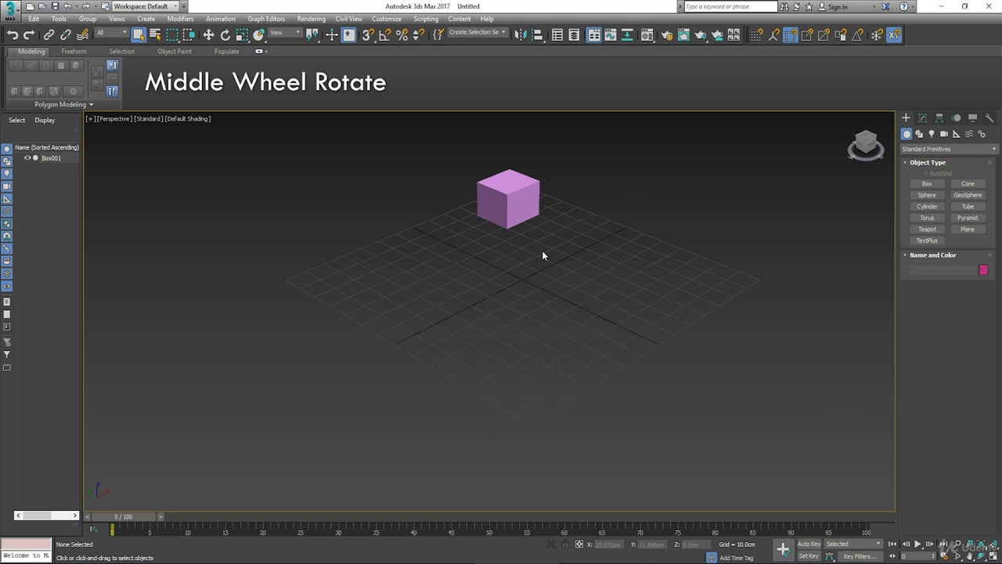
mouse_move(542, 255)
middle_down()
mouse_move(532, 246)
mouse_move(547, 248)
middle_up()
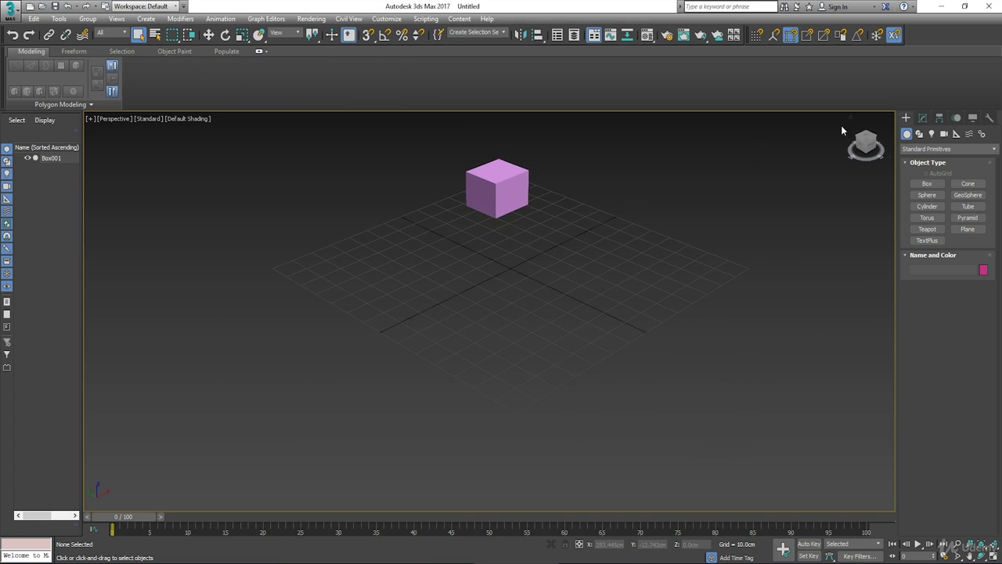
click(926, 184)
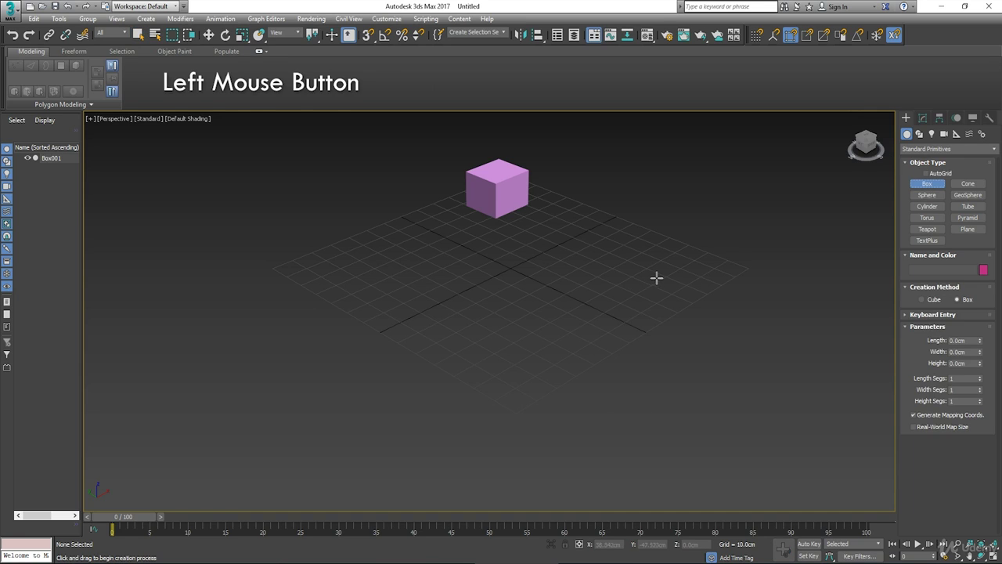
drag(631, 257, 628, 289)
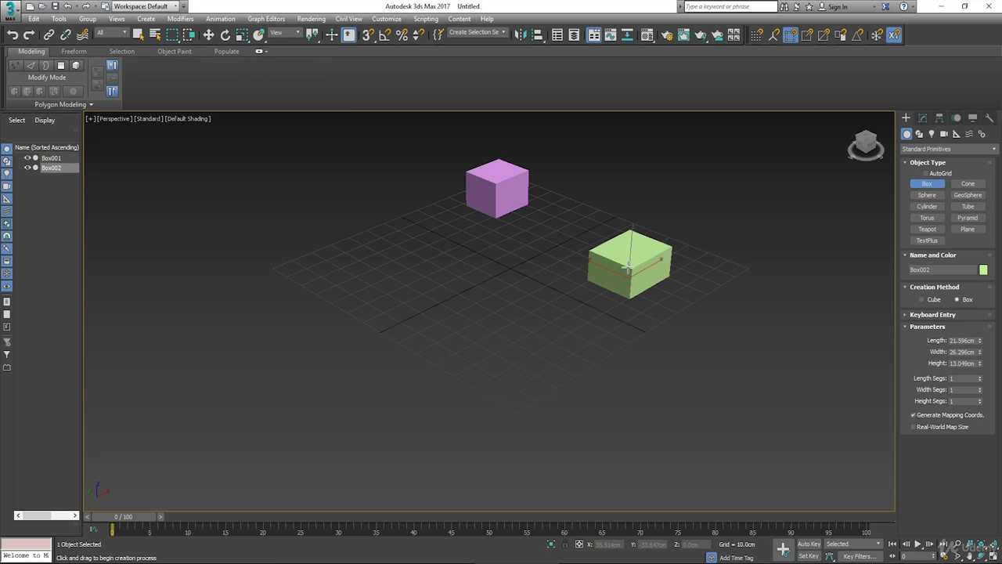
click(625, 249)
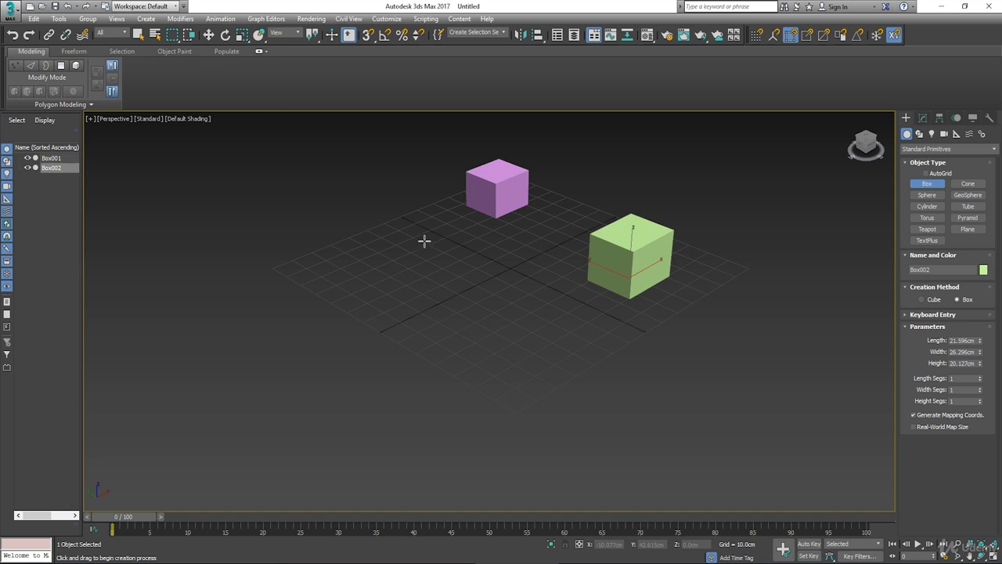
Create a third box near the grid's left corner, about 32.8 cm long, 30.7 cm wide and 25.4 cm high
middle_drag(462, 232, 465, 224)
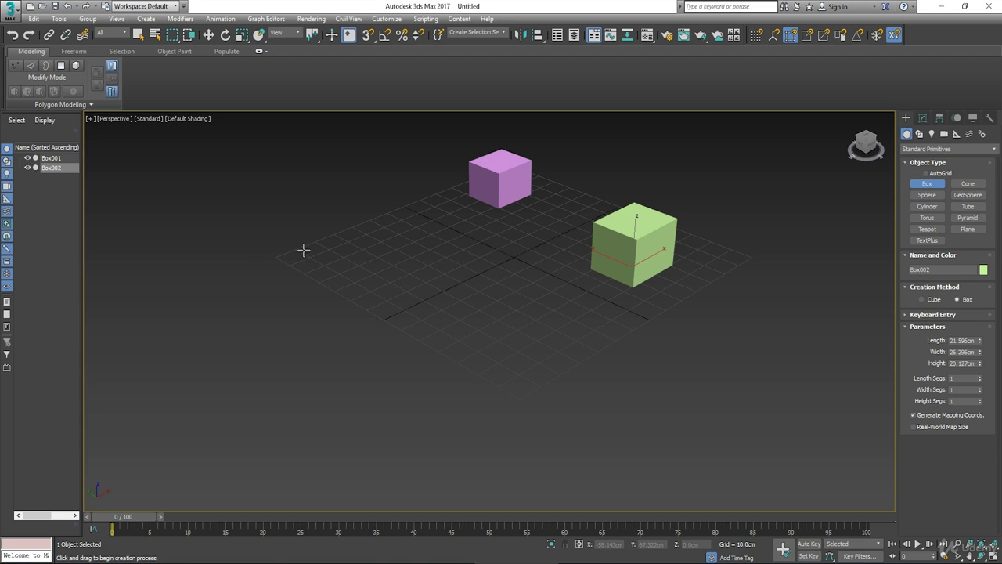
drag(304, 250, 410, 248)
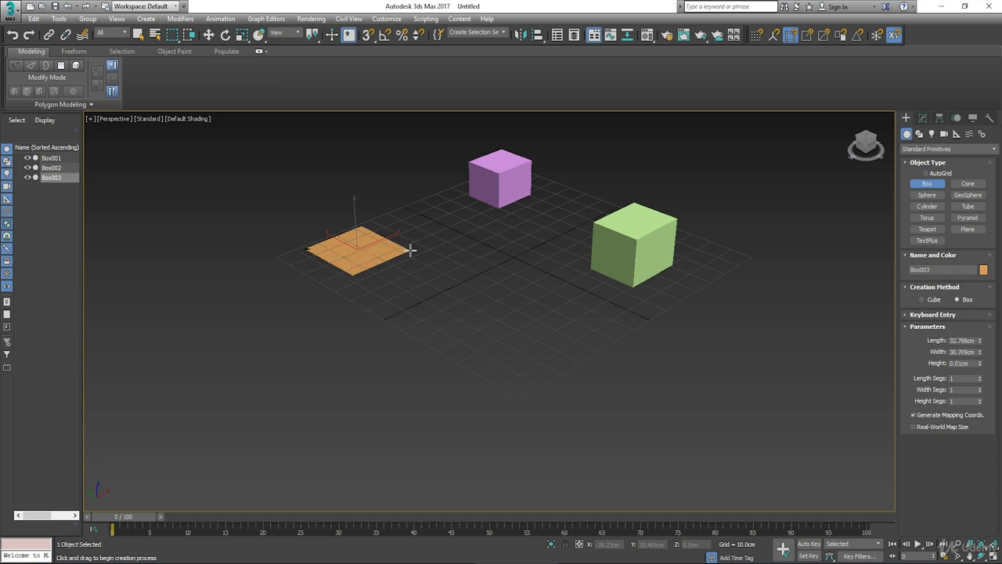
click(409, 188)
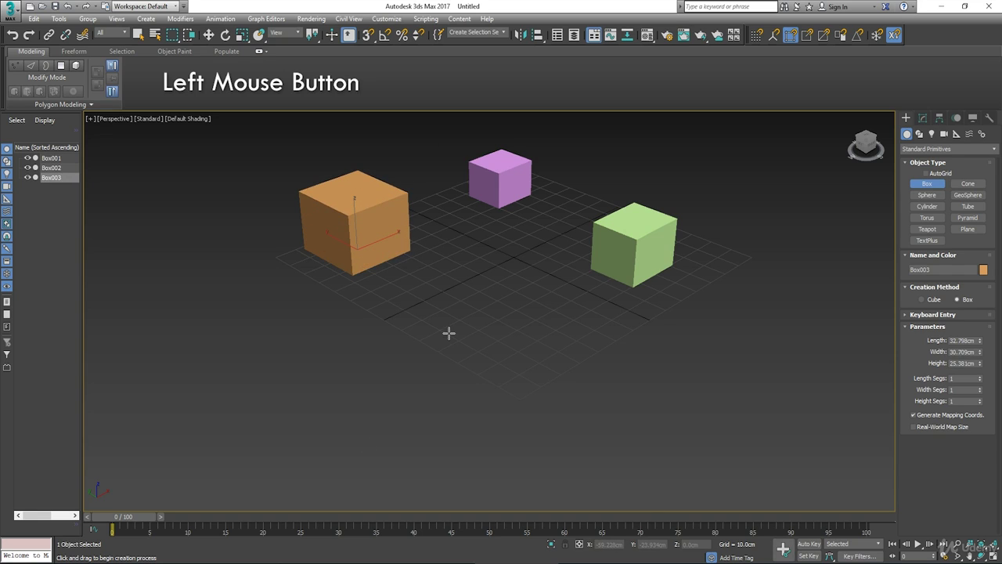
Create a fourth box near the grid's front corner, about 25.5 cm long, 25.6 cm wide and 20.7 cm high, and return to object selection
drag(480, 331, 481, 390)
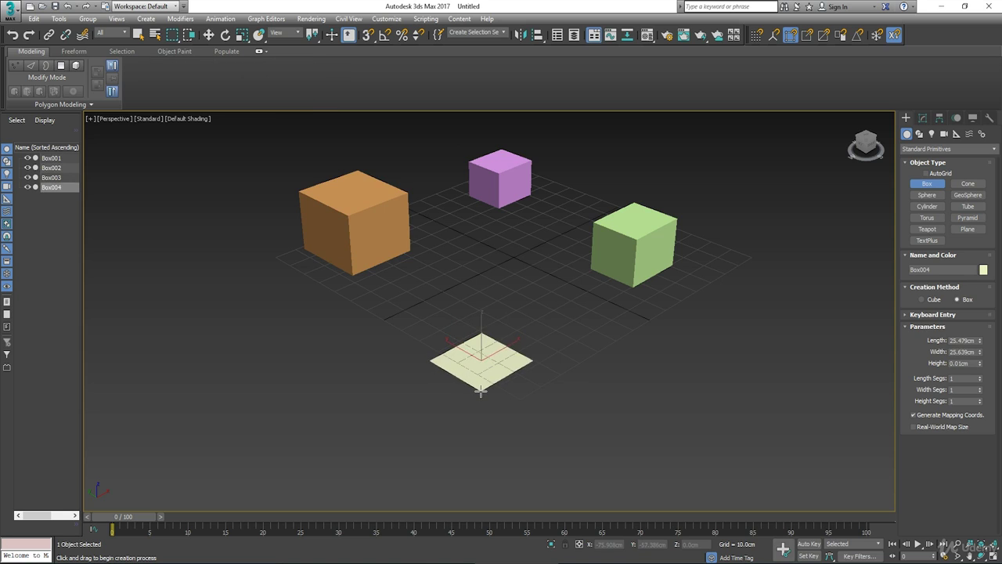
click(480, 332)
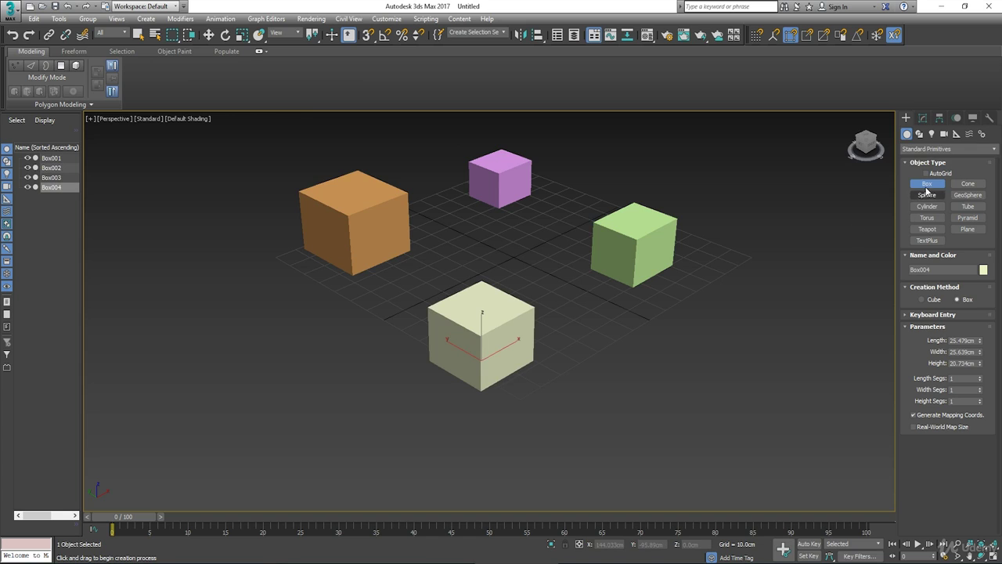
click(138, 34)
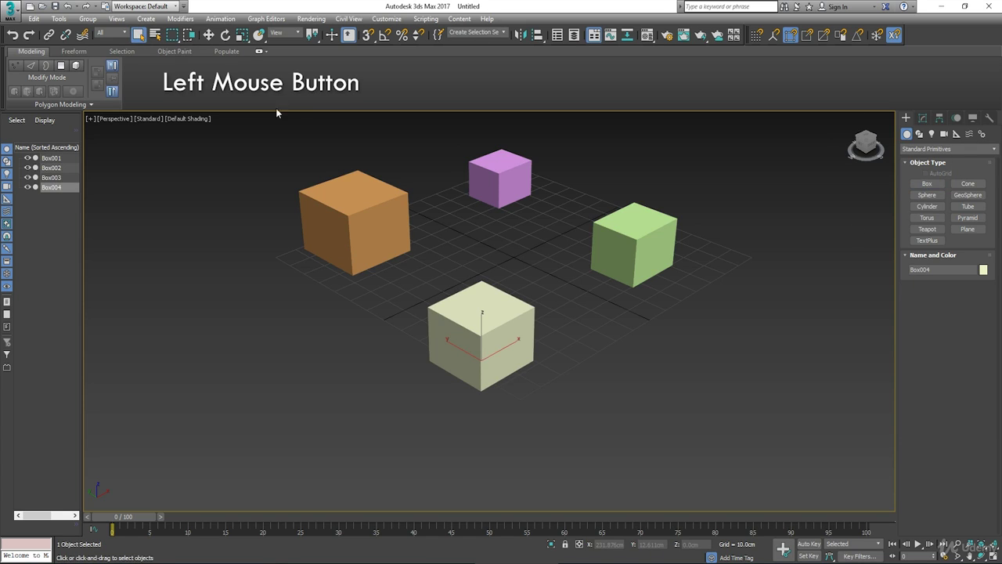
Select the orange, purple, cream and green boxes one after another, finishing with the purple box selected
middle_drag(579, 224, 590, 233)
middle_drag(580, 268, 566, 268)
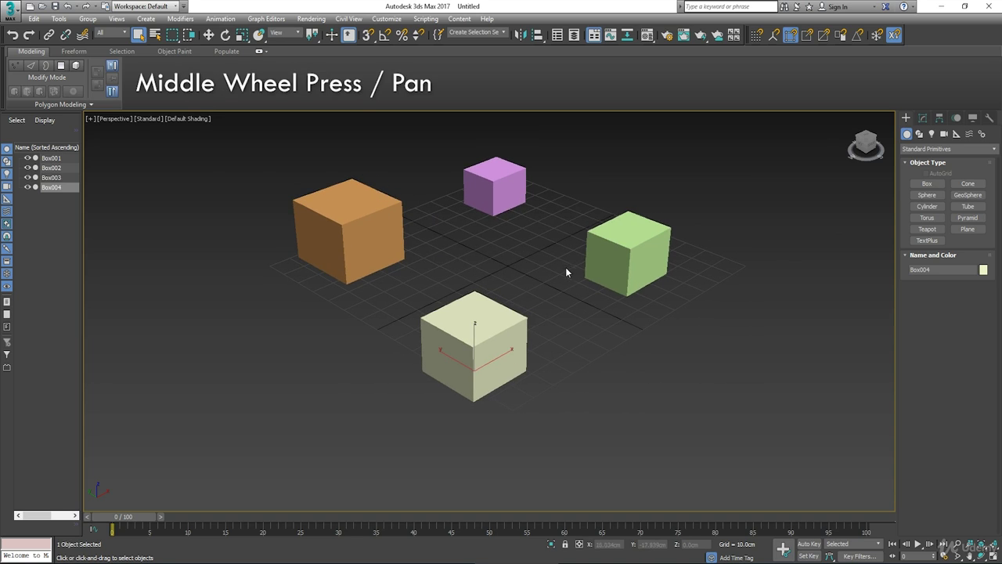
middle_drag(559, 224, 573, 243)
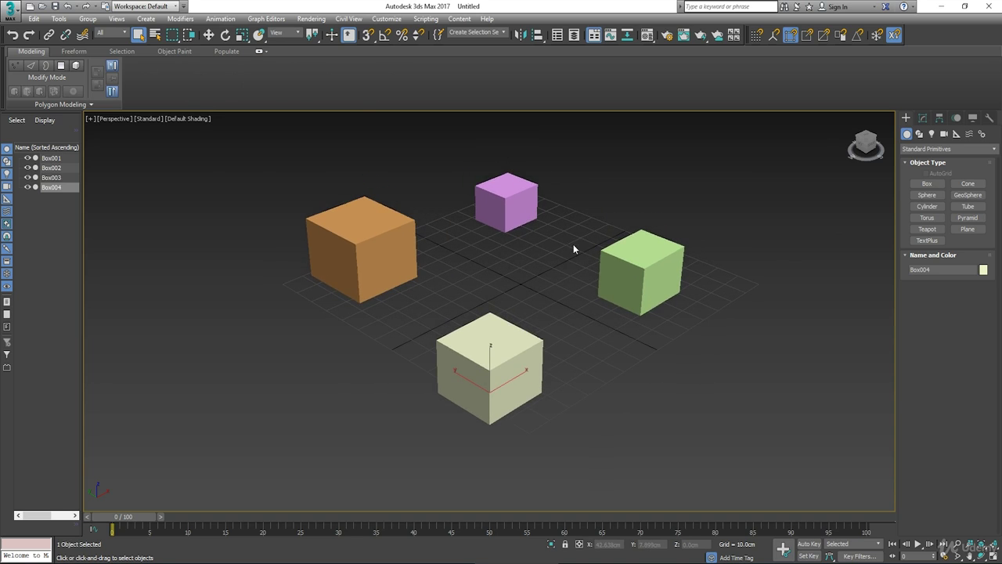
click(366, 231)
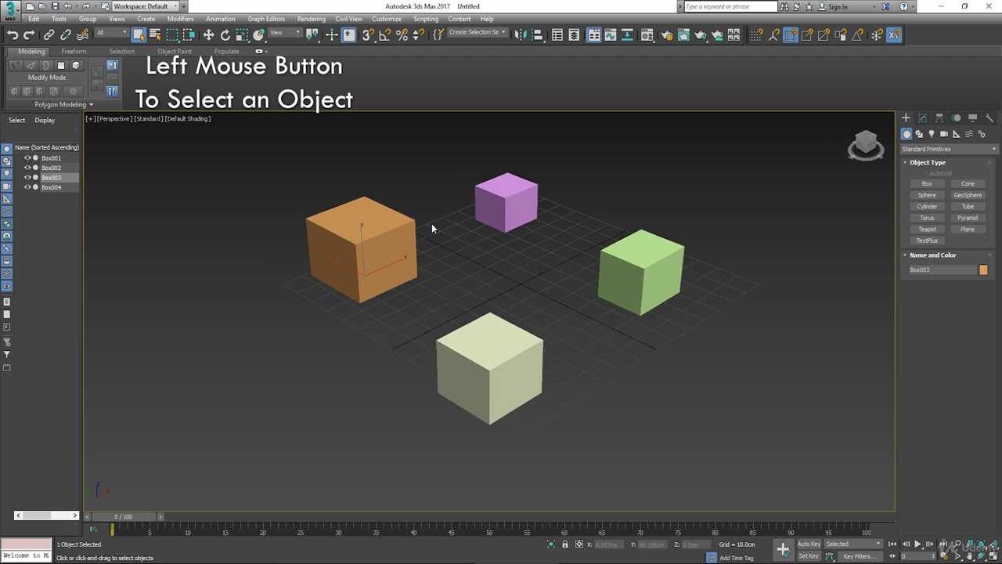
click(507, 184)
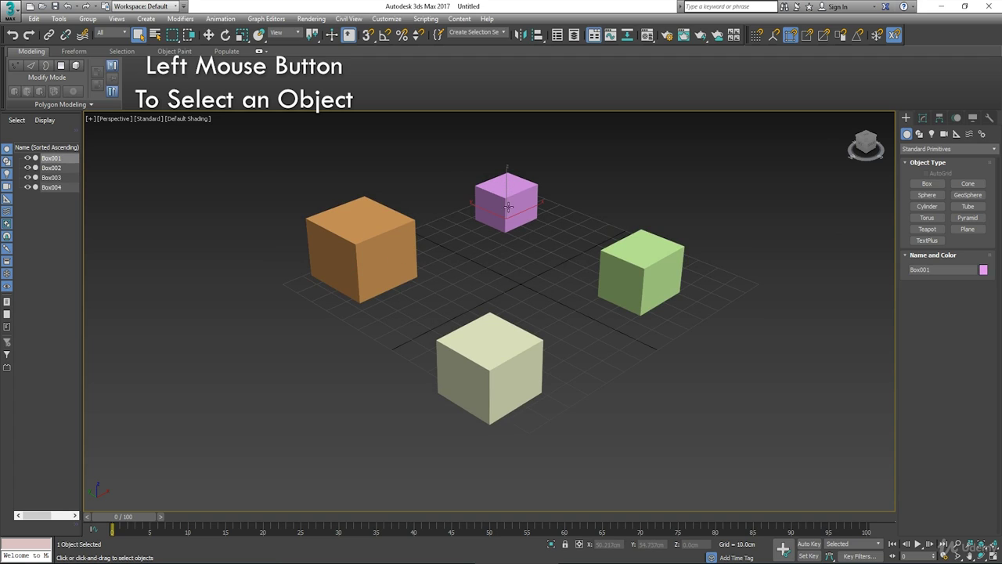
click(509, 340)
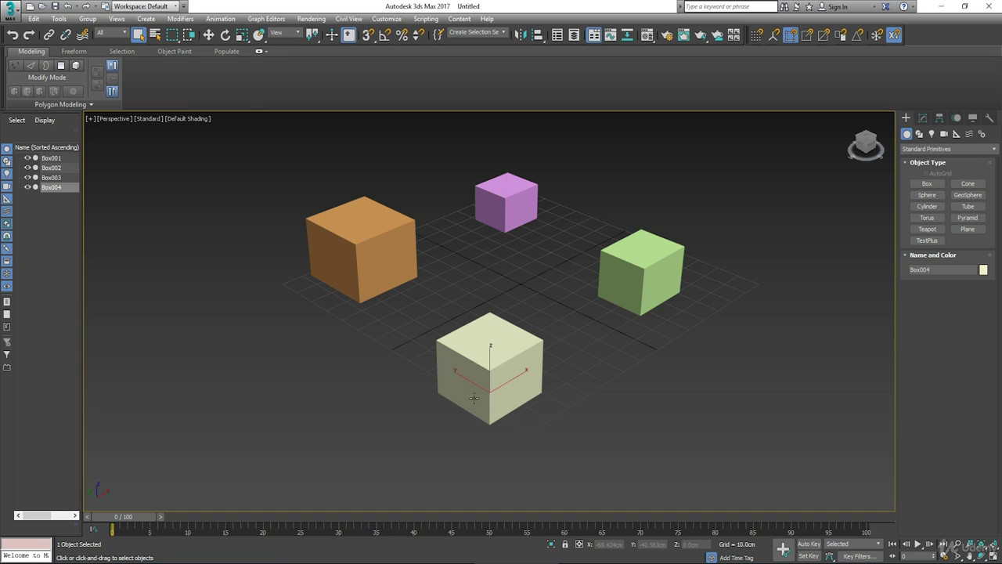
click(631, 298)
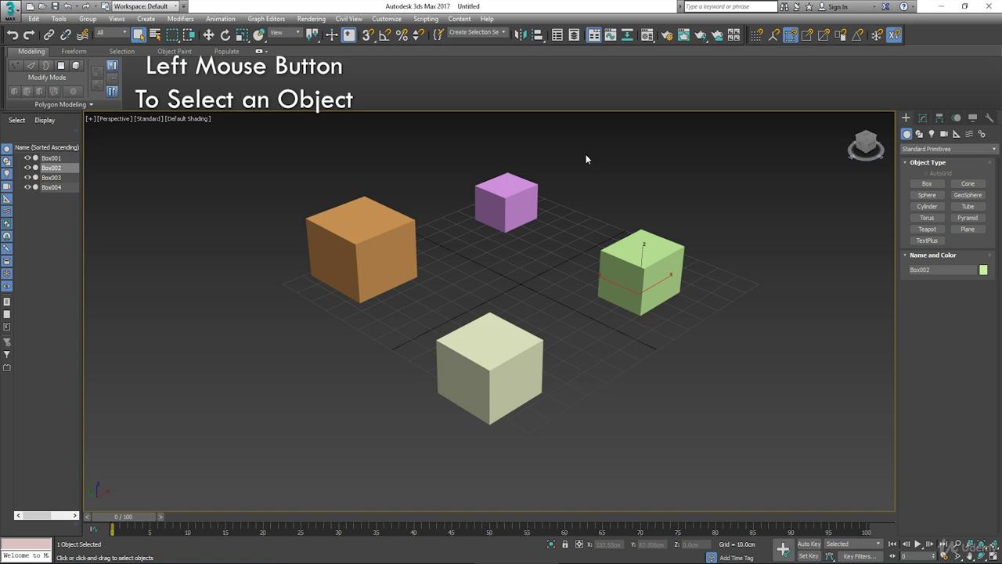
click(507, 212)
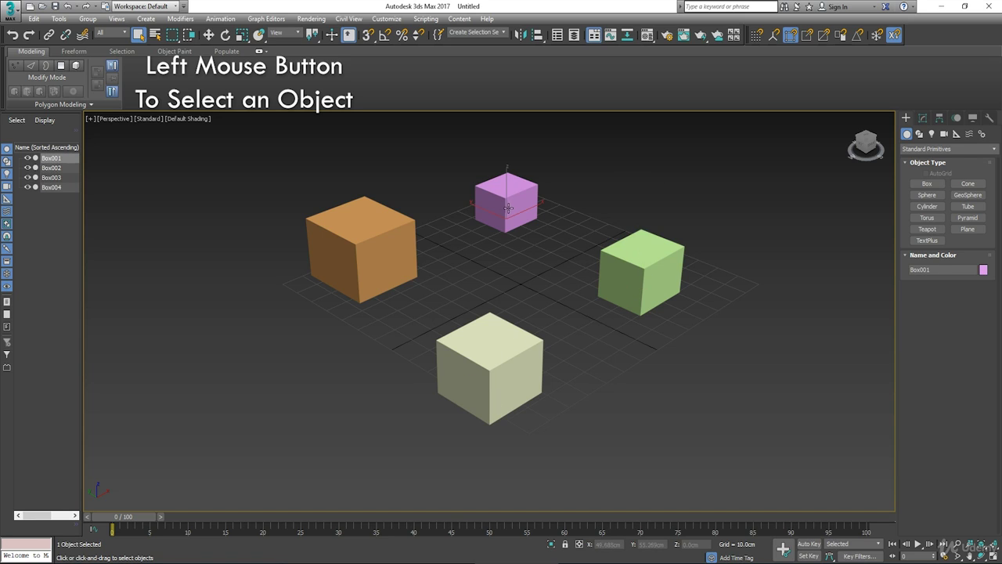
Turn on Edged Faces display in the Perspective viewport and select the orange box
click(180, 118)
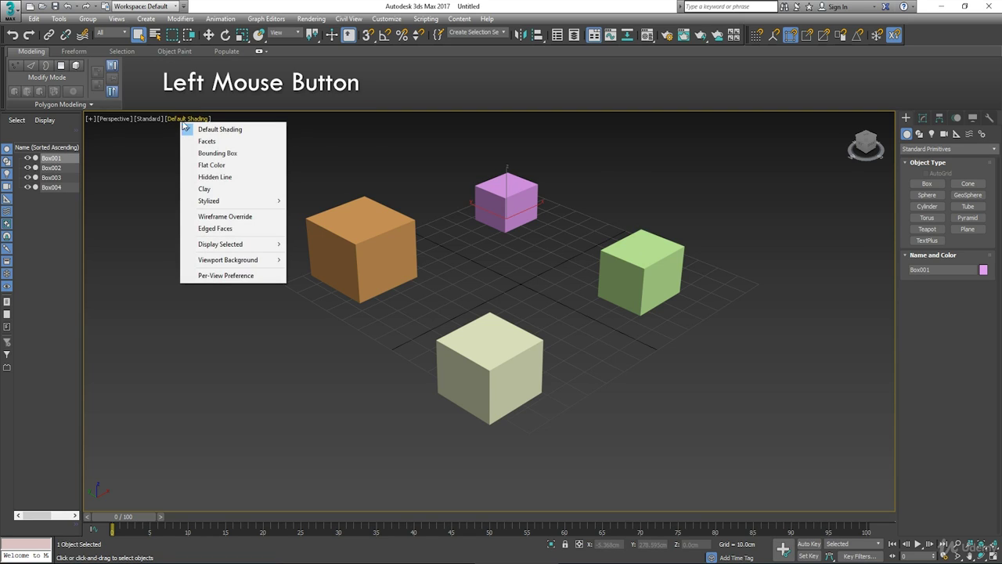
click(217, 229)
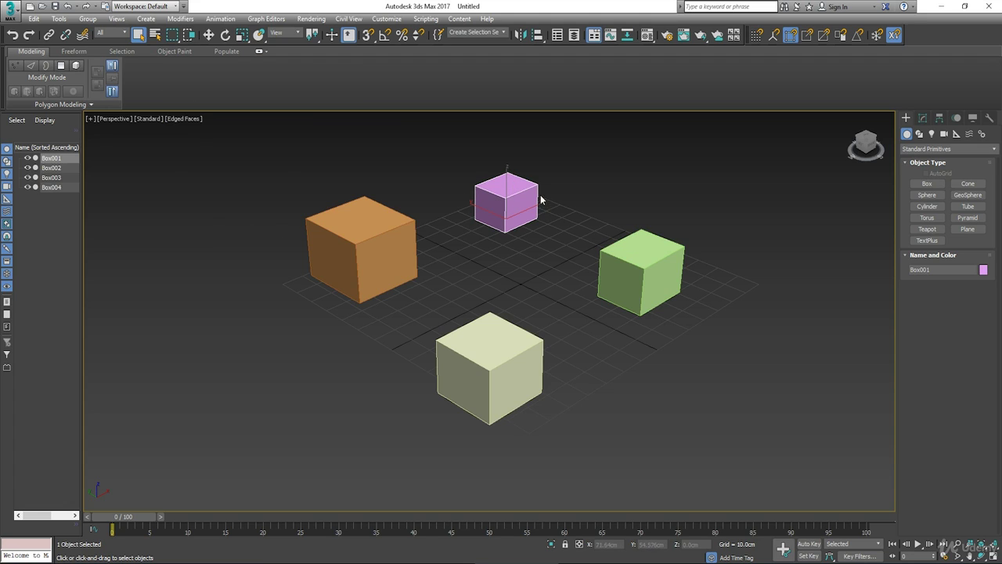
click(380, 251)
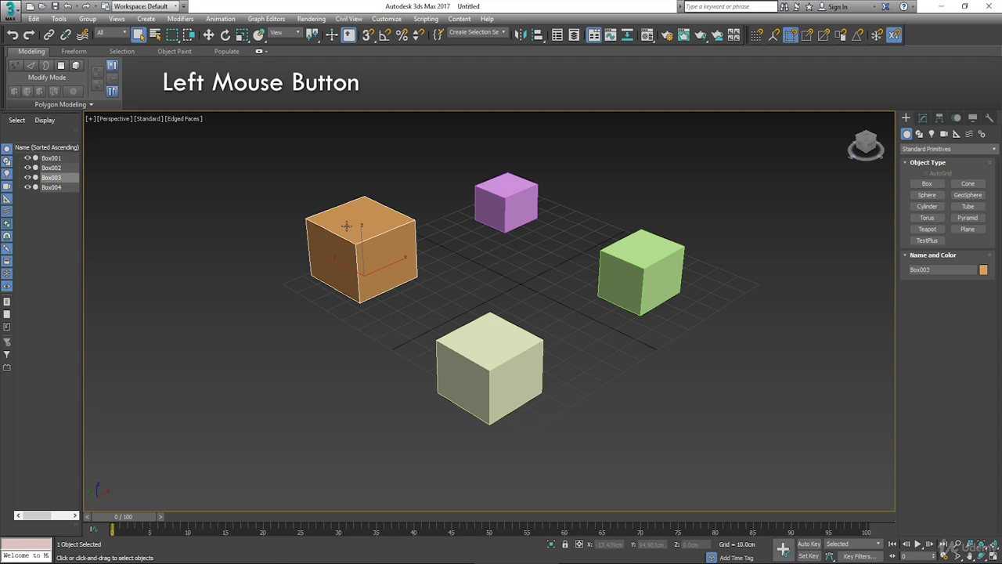
Select the cream, green and orange boxes one after another, finishing with the orange box selected
click(459, 333)
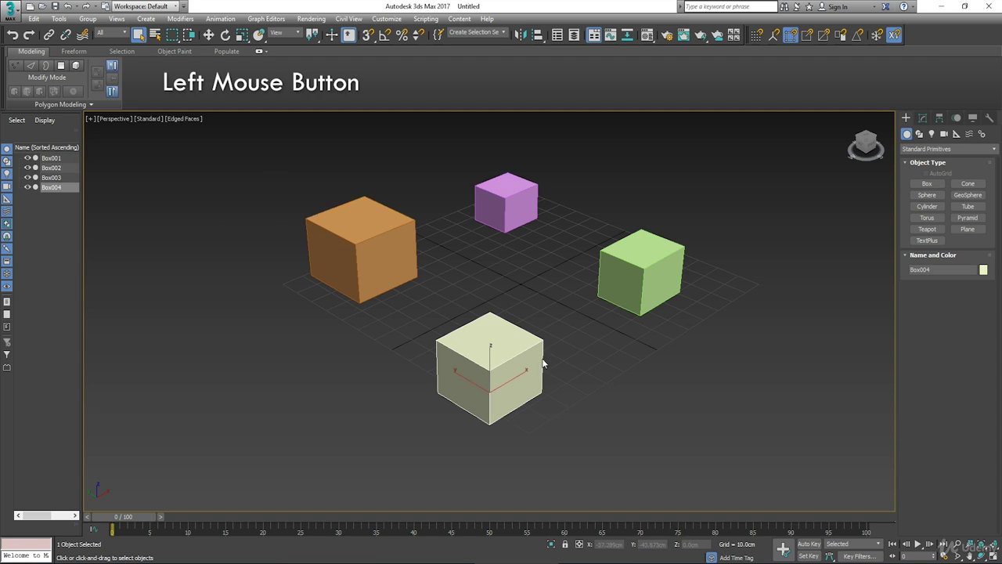
click(613, 286)
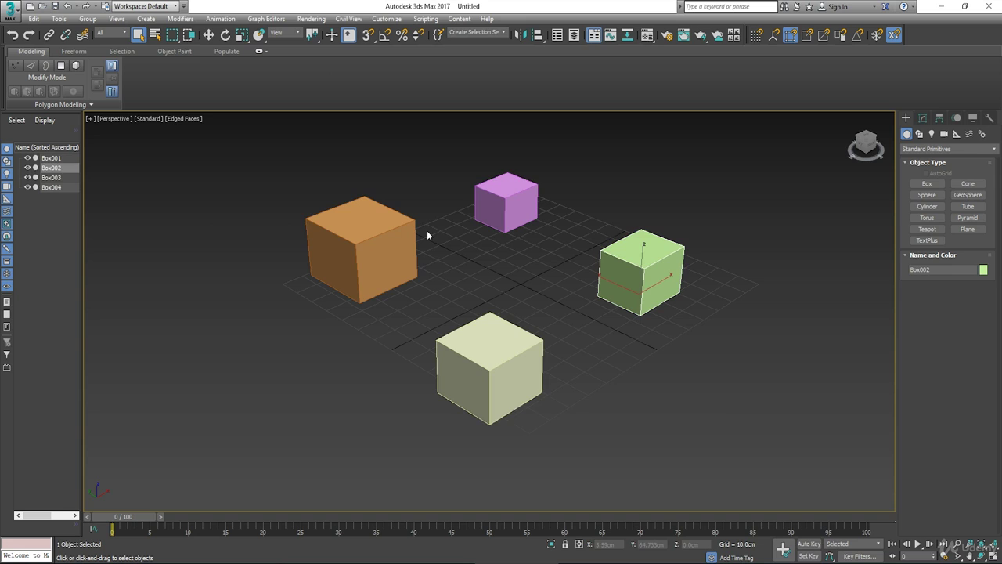
click(385, 254)
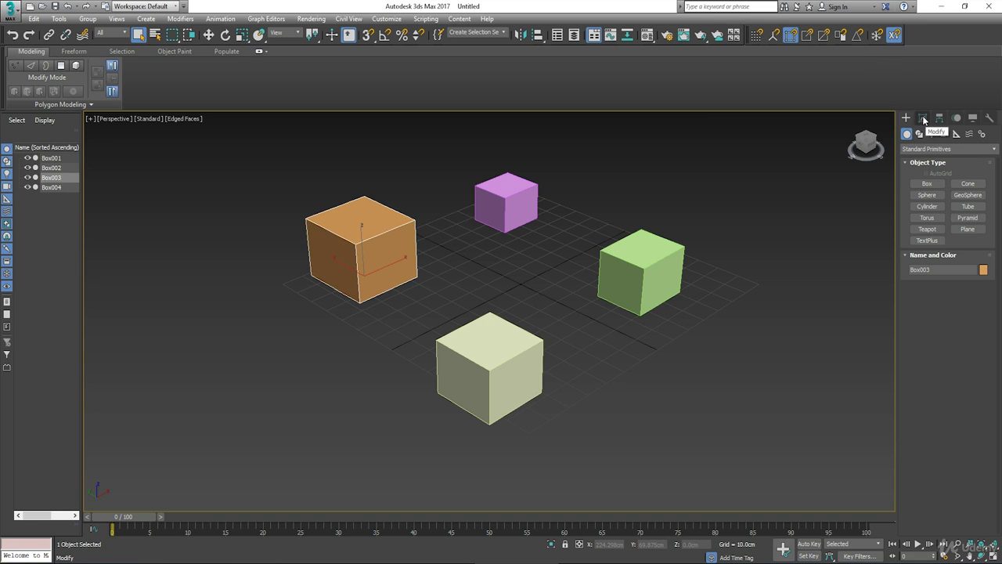
Show the modify parameters of the orange box, followed by those of the purple and green boxes
click(924, 119)
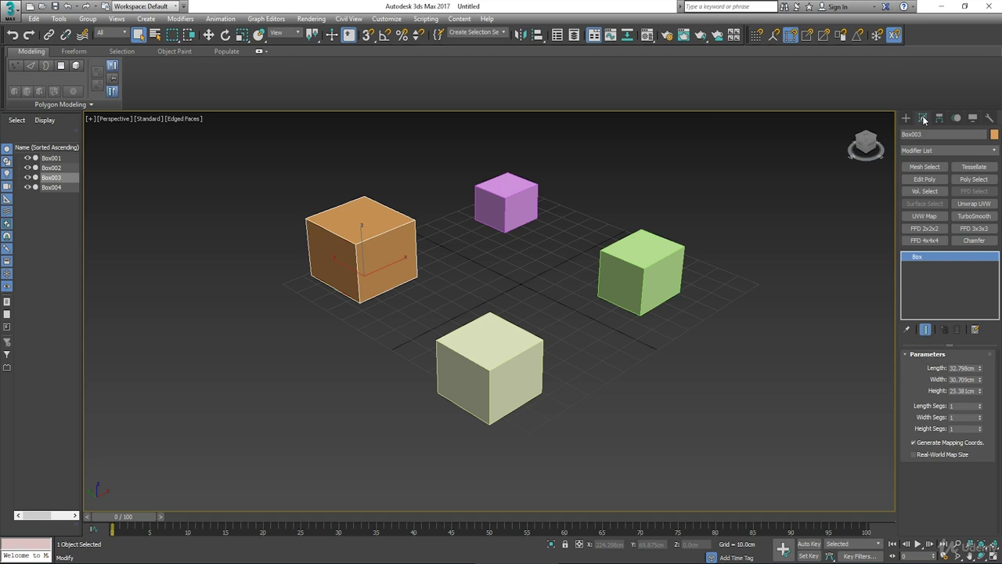
click(478, 204)
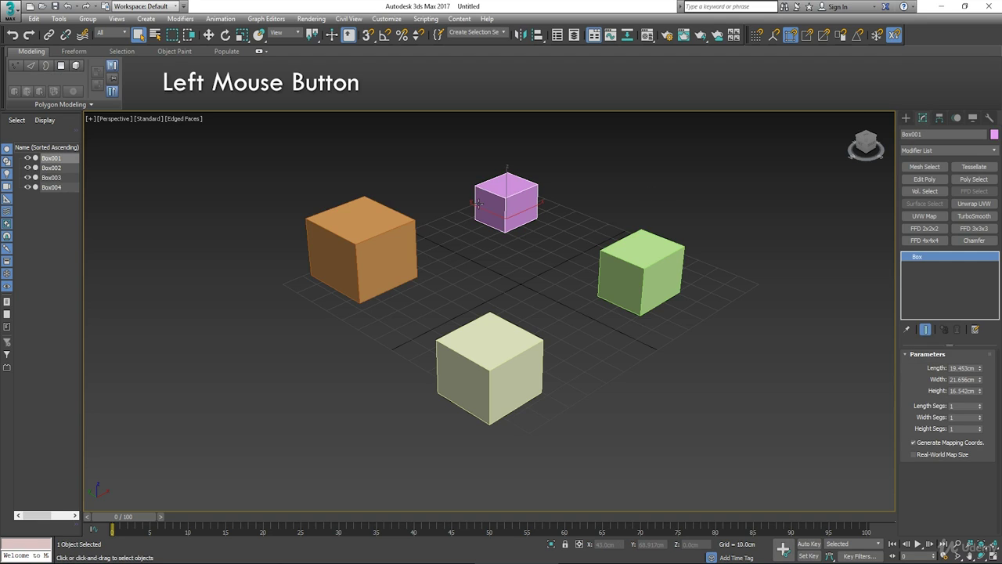
click(612, 263)
Change the cream box's object color to dark blue from the basic 3ds Max palette
click(493, 395)
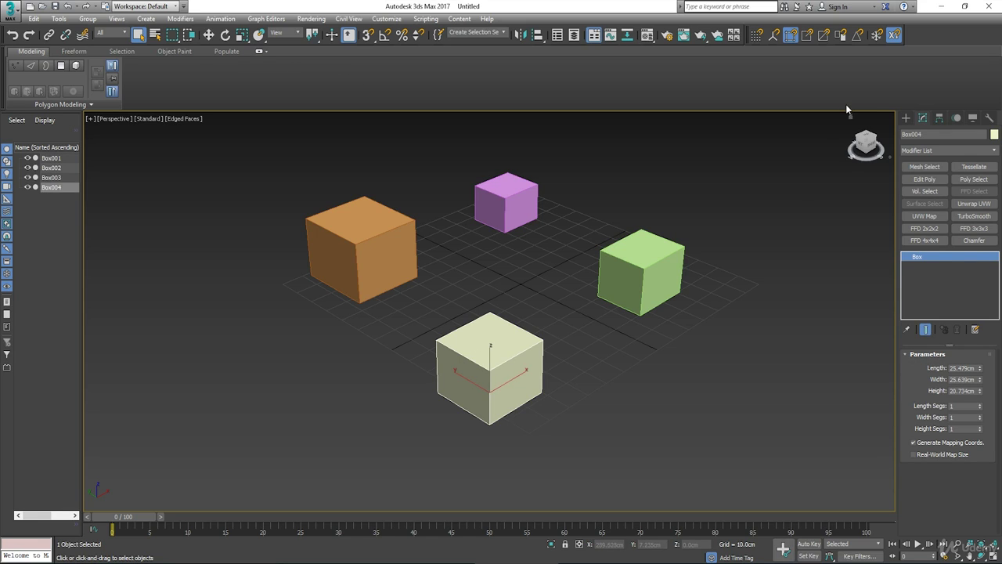
click(994, 134)
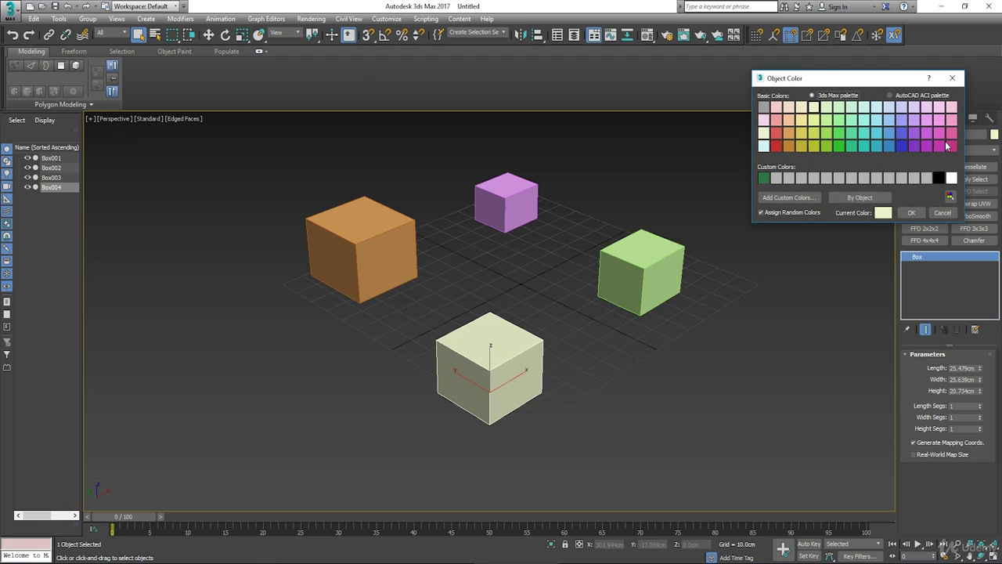
click(904, 144)
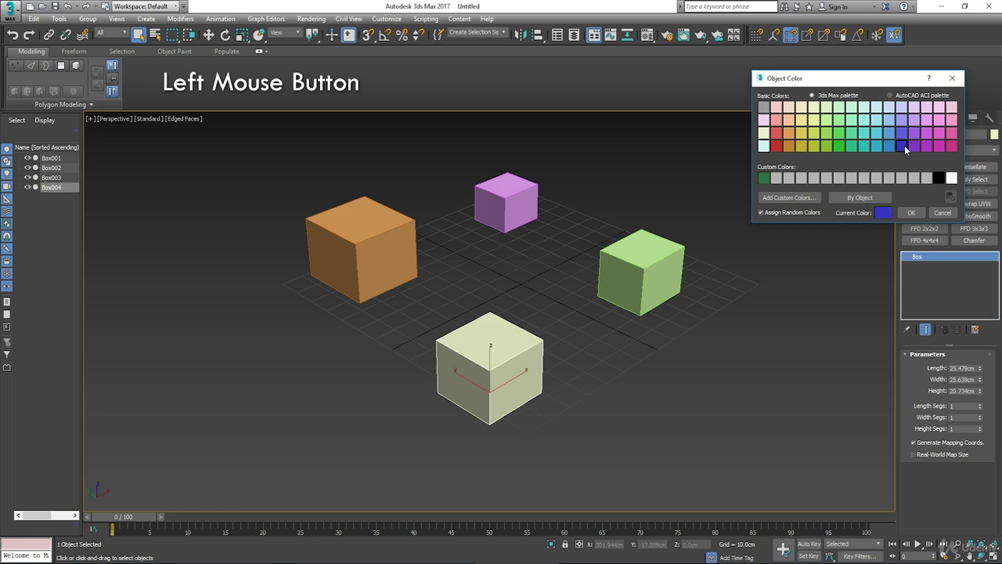
click(911, 213)
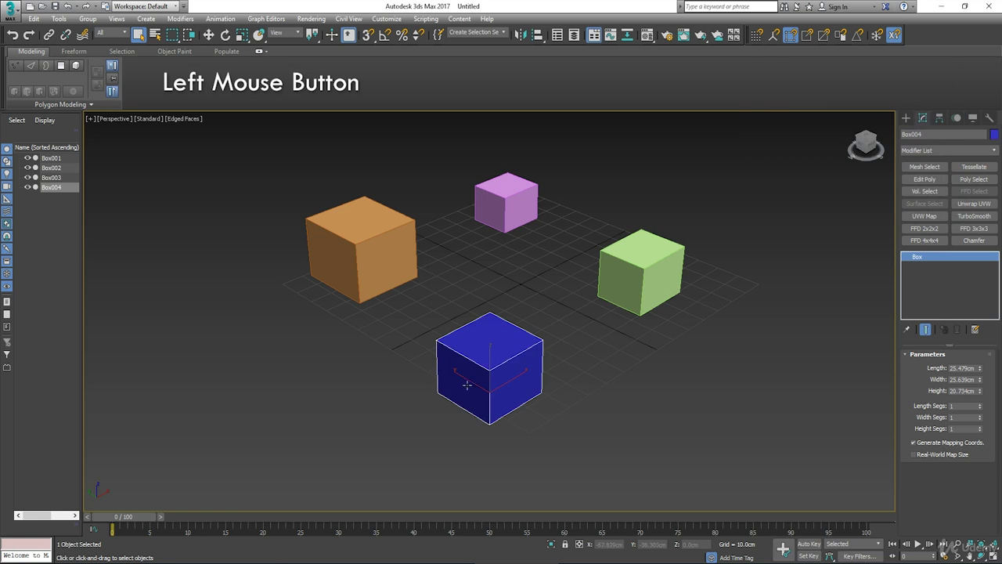
Deselect and reselect the blue box a few times in the viewport, finishing with nothing selected
click(609, 345)
click(511, 362)
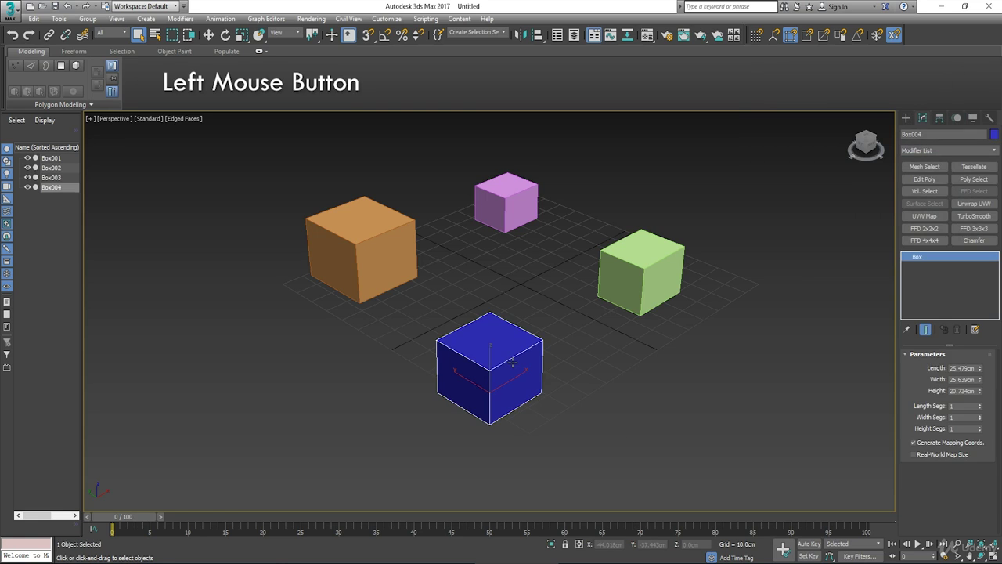
click(570, 339)
click(495, 359)
click(573, 357)
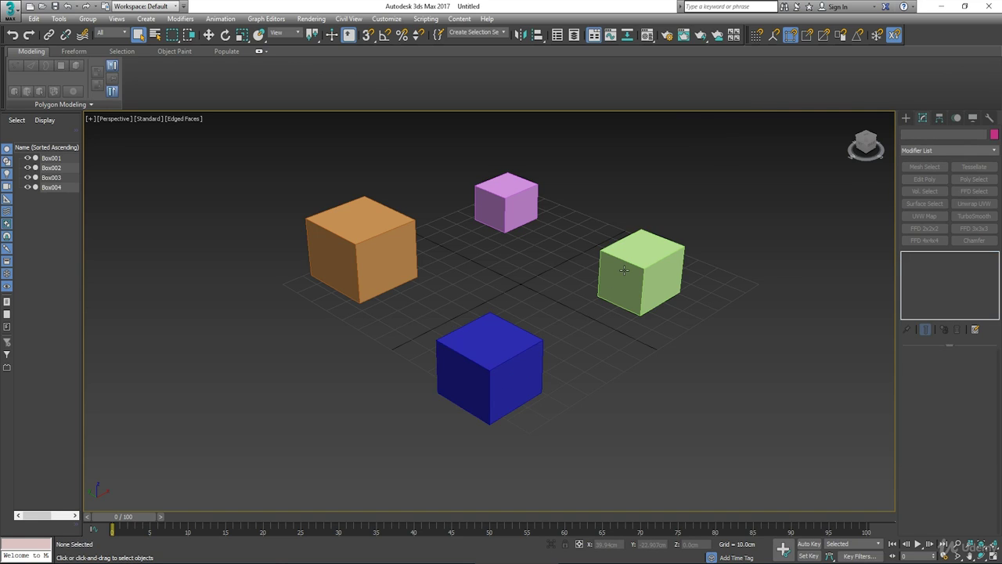
Change the green box's object color to dark magenta from the basic 3ds Max palette
click(638, 276)
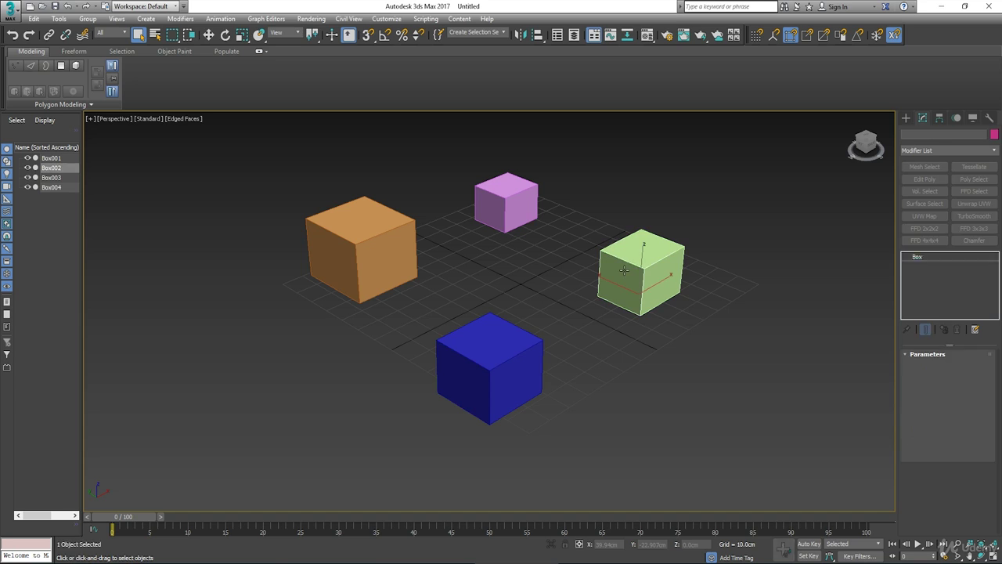
click(994, 134)
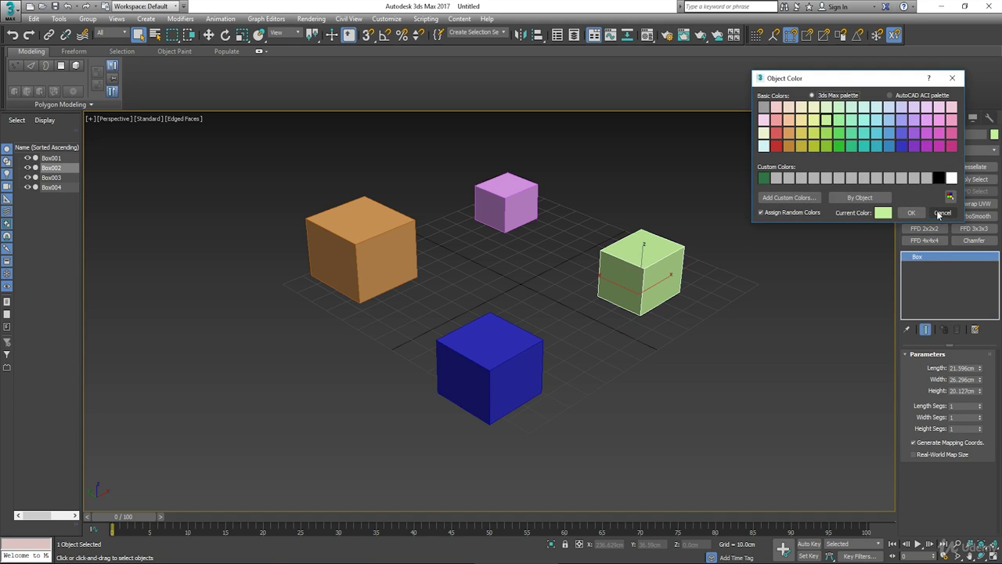
click(952, 145)
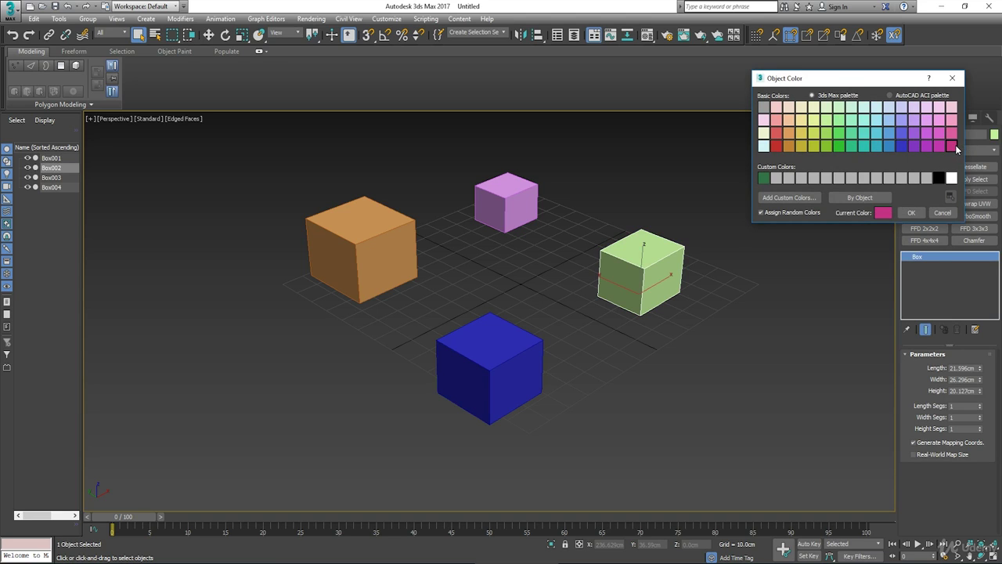
click(912, 213)
Change the purple box's object color to red from the basic 3ds Max palette
click(509, 185)
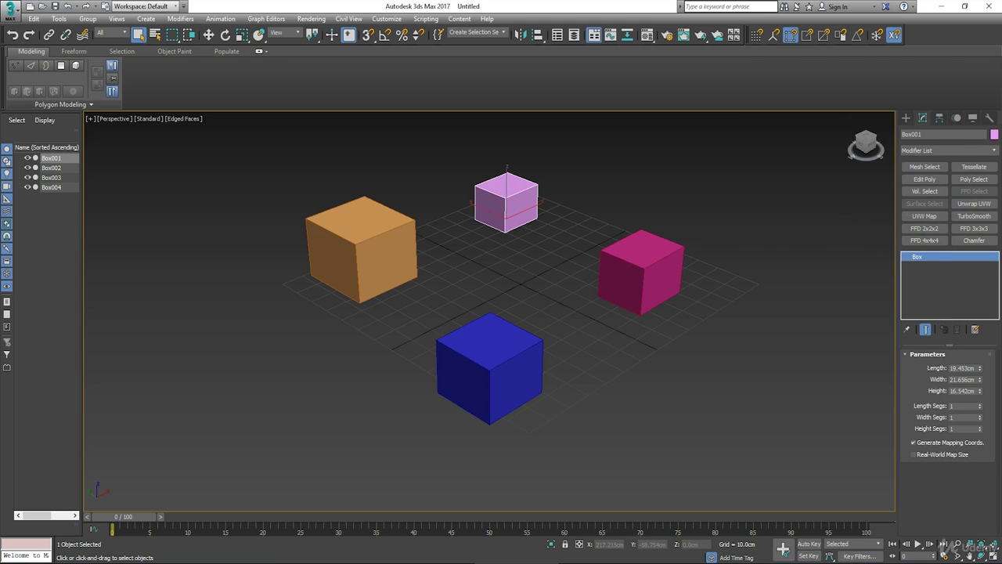
click(993, 135)
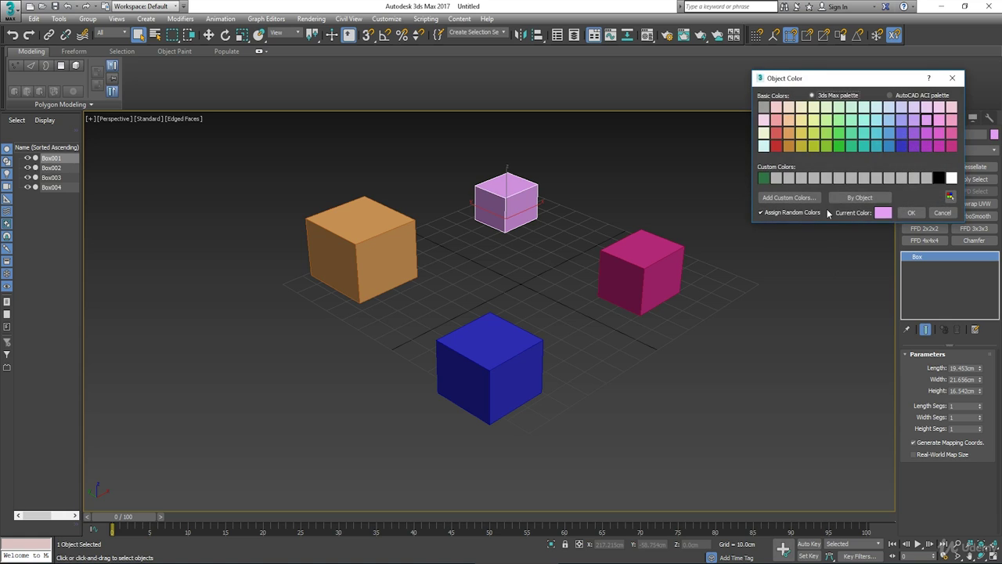
click(776, 145)
click(911, 212)
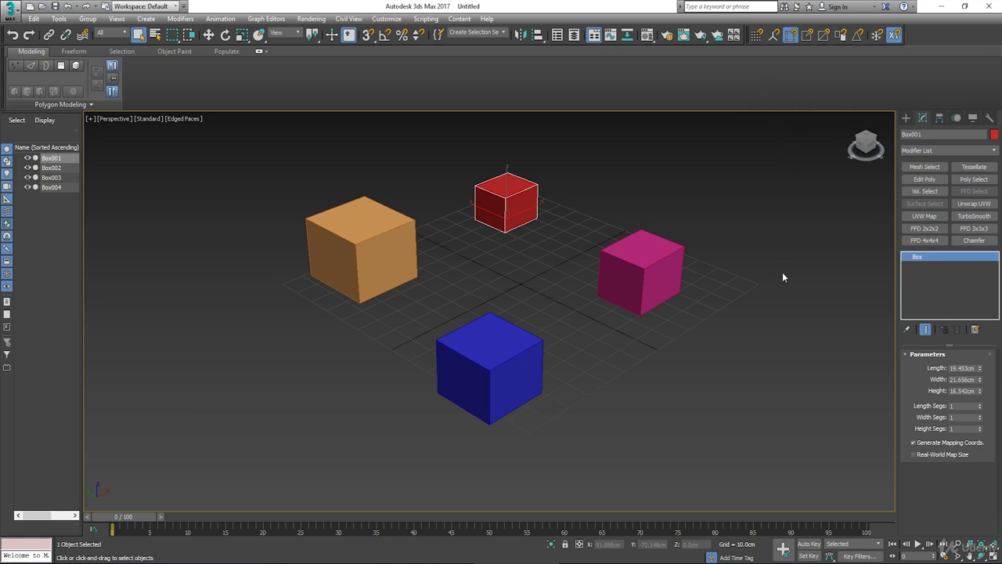
Select the orange, red, magenta, blue and again orange boxes in turn, and clear the selection
click(410, 232)
click(511, 203)
click(649, 252)
click(531, 366)
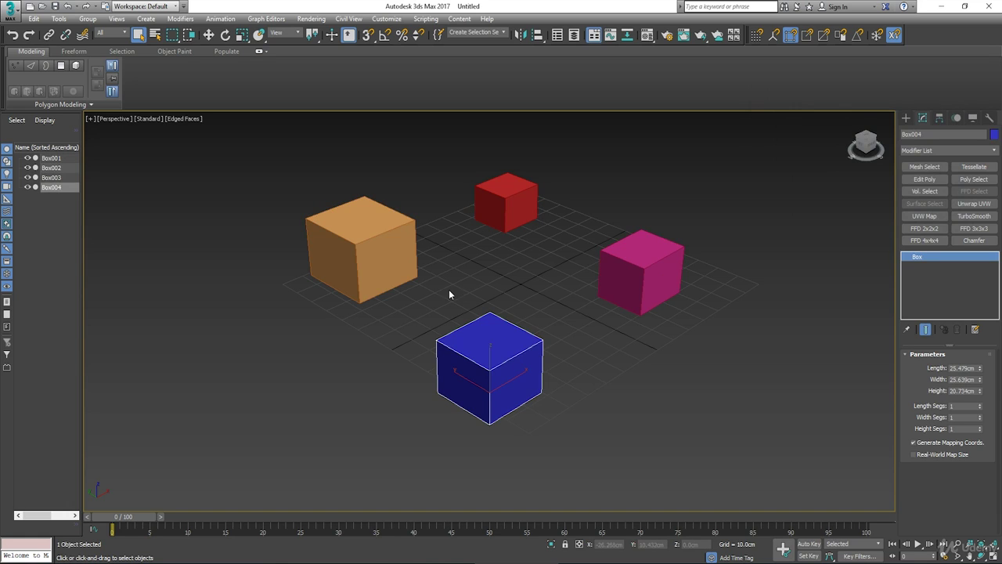
click(399, 258)
click(494, 267)
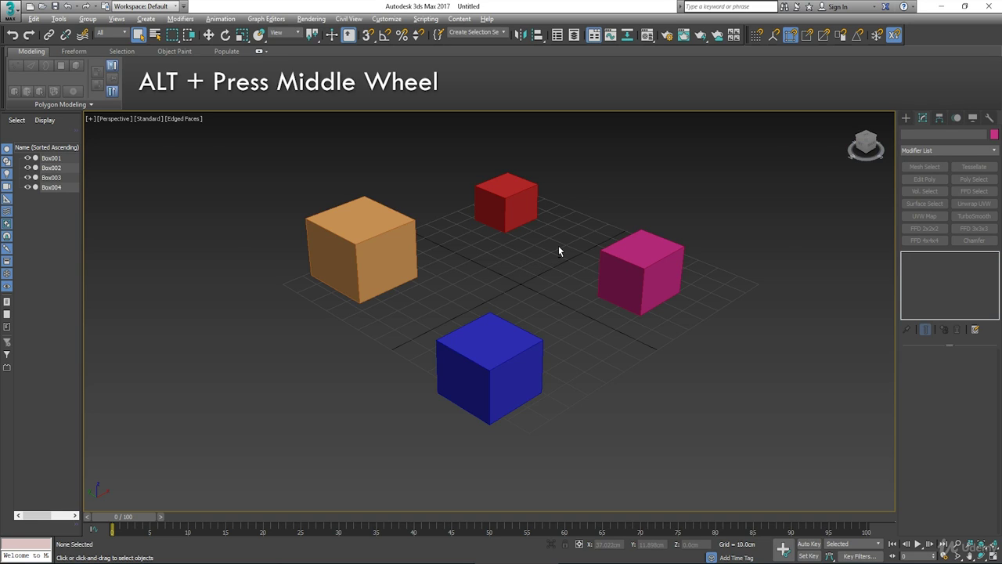
Orbit the Perspective view around the four boxes and zoom to the extents of the scene
alt+middle_drag(558, 249, 532, 262)
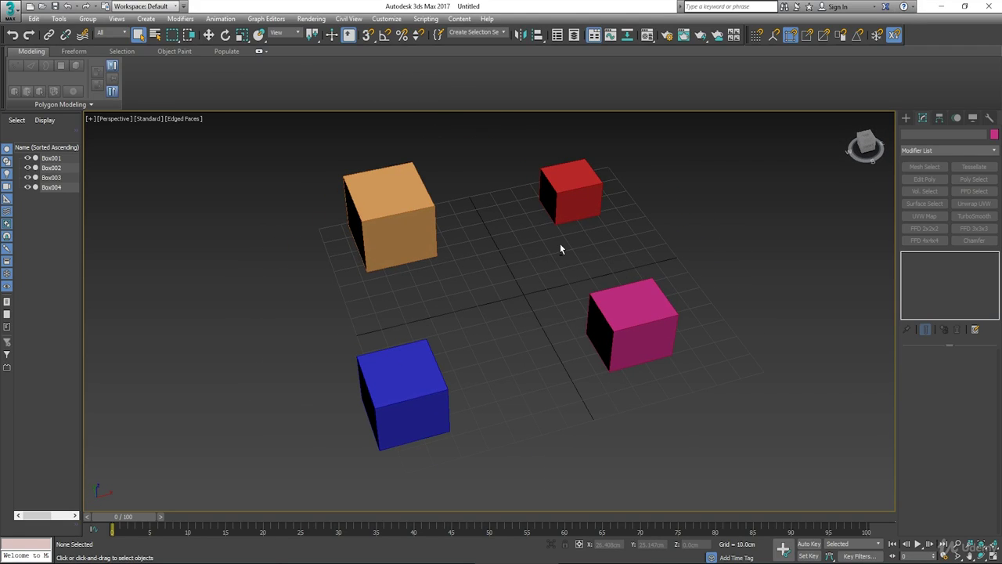
alt+middle_drag(592, 236, 575, 248)
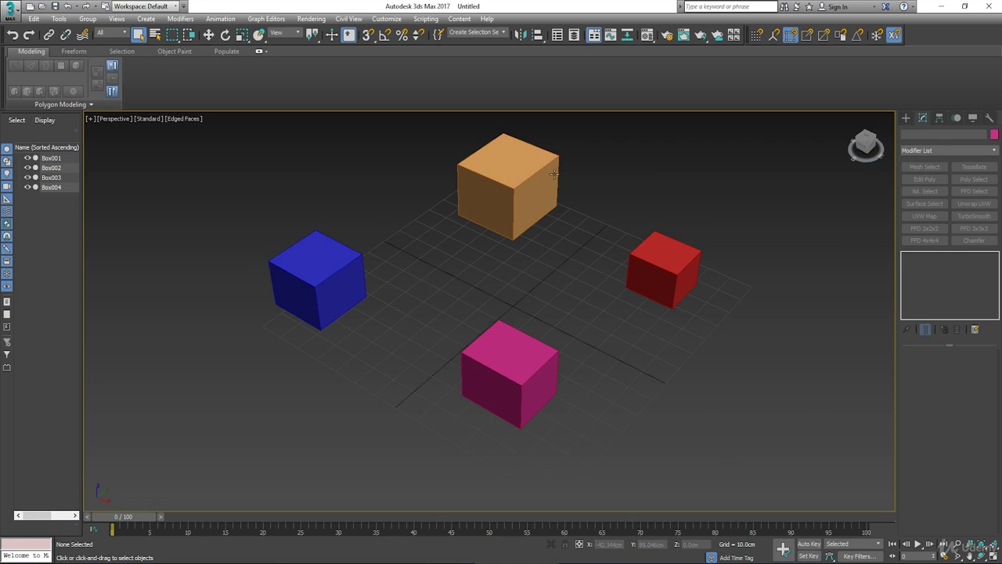
click(983, 546)
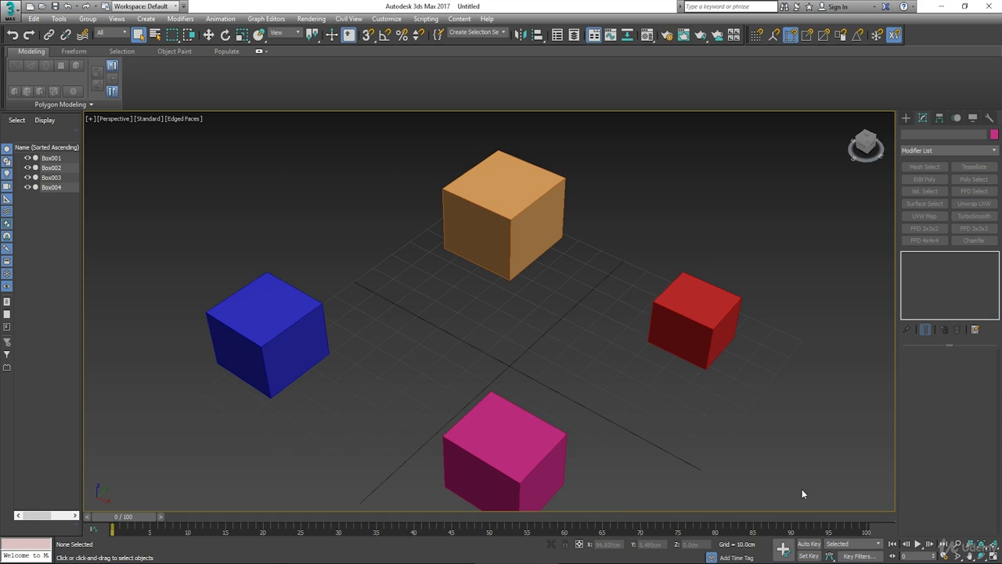
Select the orange box and zoom the Perspective view to its extents, repeating the framing after zooming out slightly
click(522, 216)
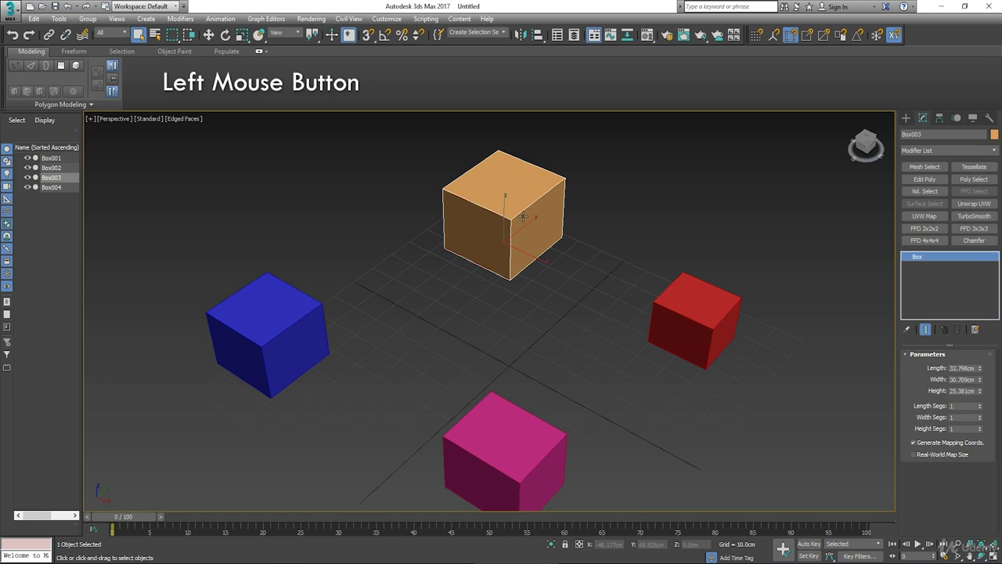
click(984, 547)
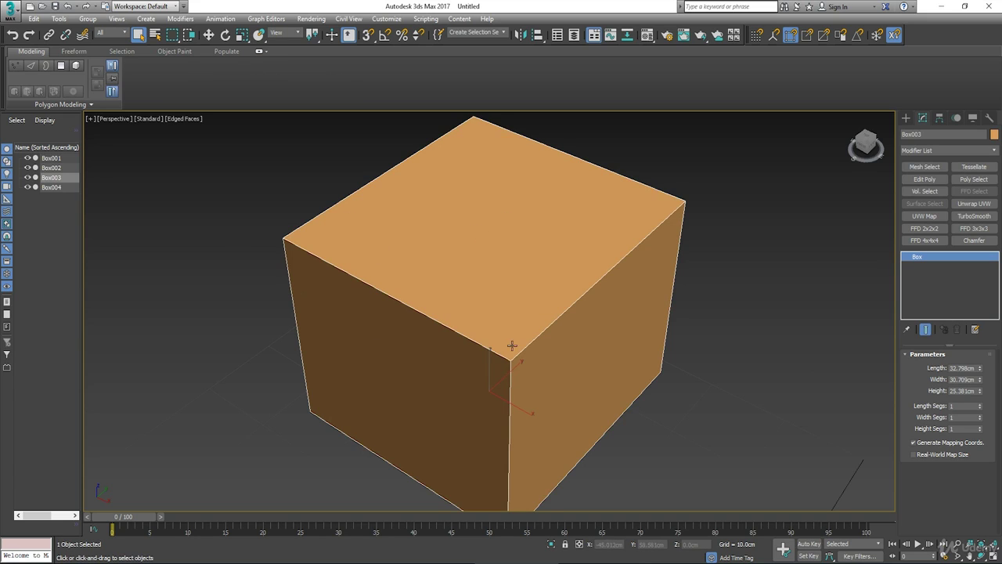
scroll(548, 269, down, 3)
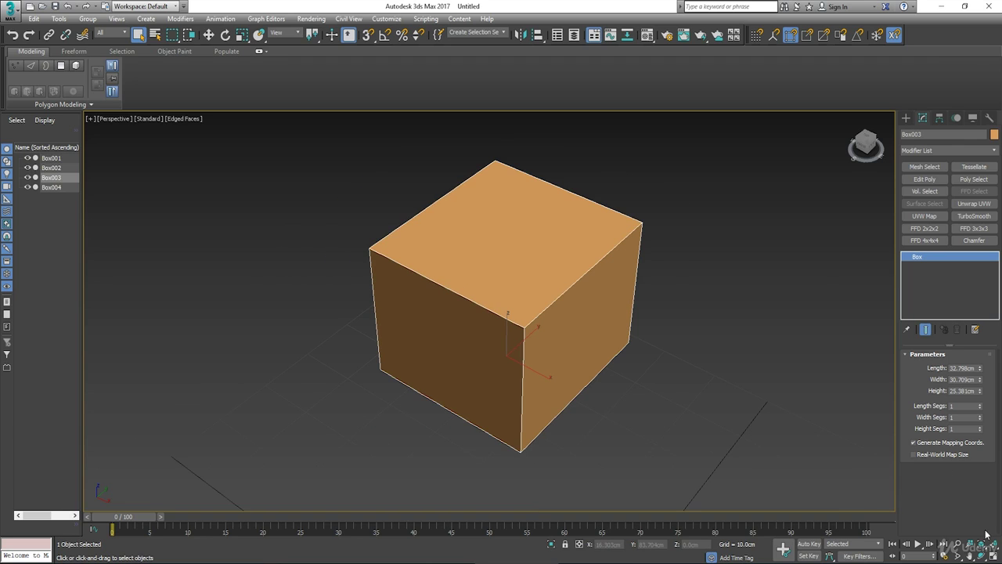
click(983, 546)
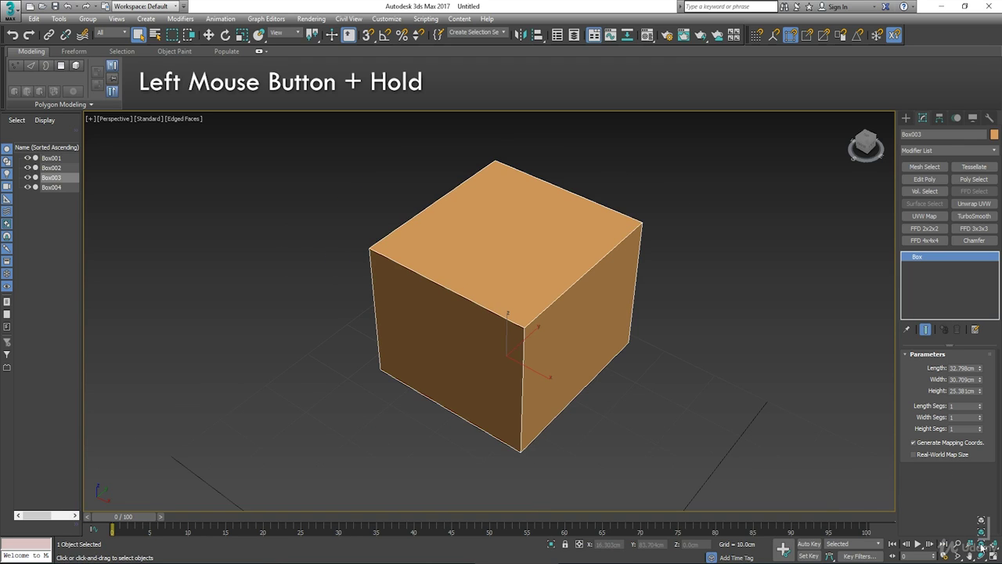
mouse_move(980, 545)
mouse_down()
mouse_move(989, 523)
mouse_move(984, 535)
mouse_up()
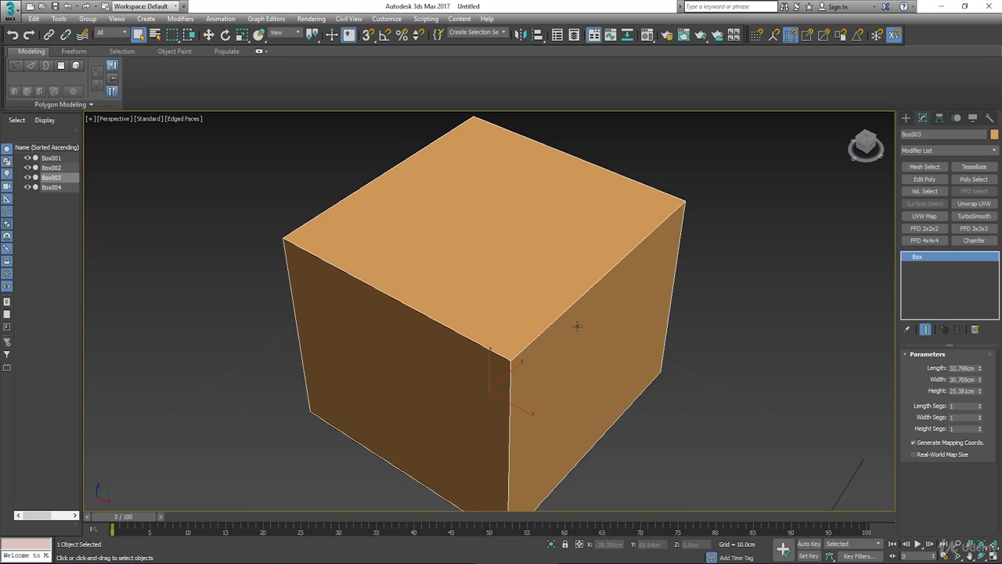
Select the red box and zoom the Perspective view to its extents
scroll(653, 376, down, 6)
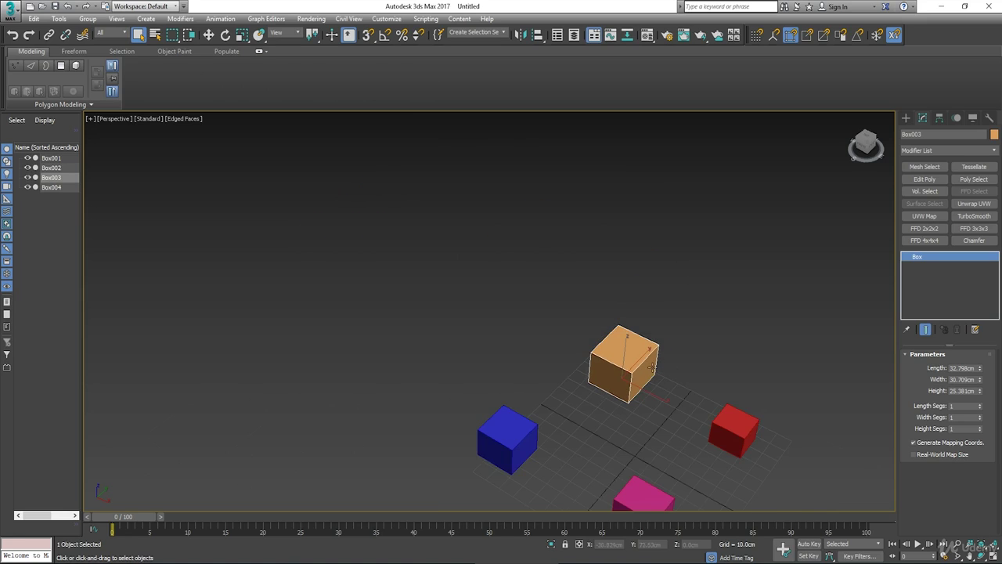
middle_drag(741, 413, 670, 295)
click(671, 296)
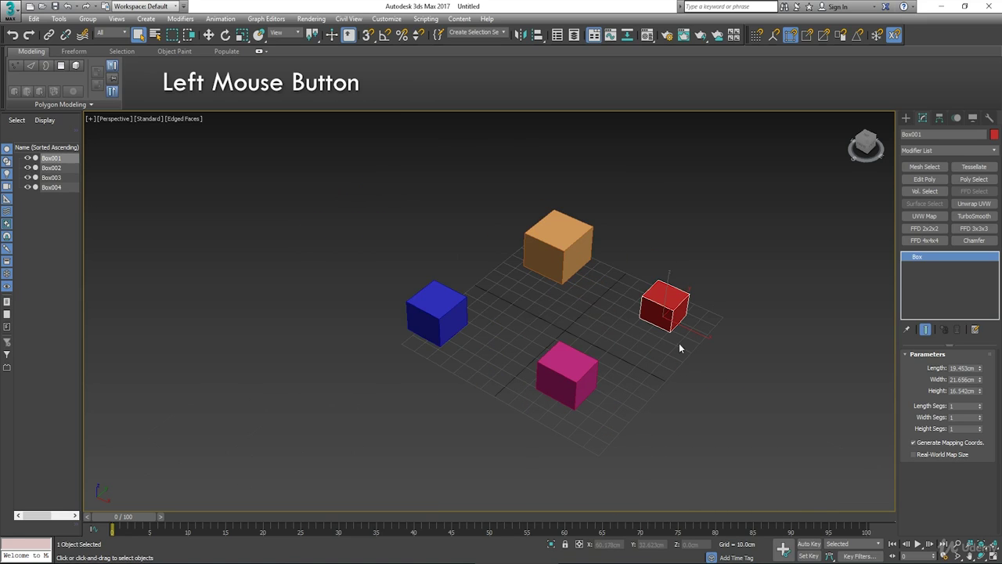
click(981, 543)
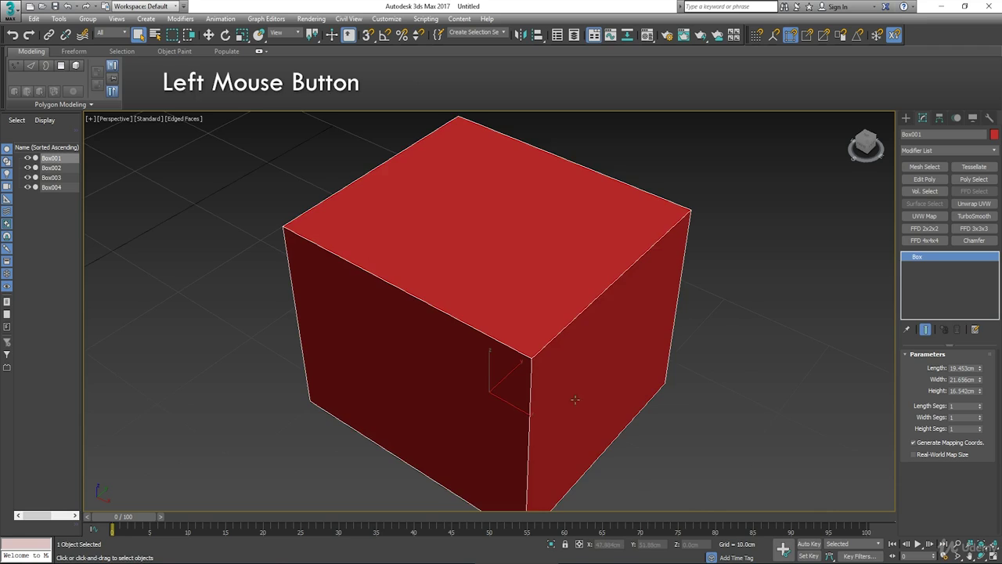
Select the magenta box and zoom the Perspective view to its extents
scroll(531, 392, down, 4)
scroll(532, 392, down, 4)
middle_drag(532, 391, 642, 239)
click(437, 358)
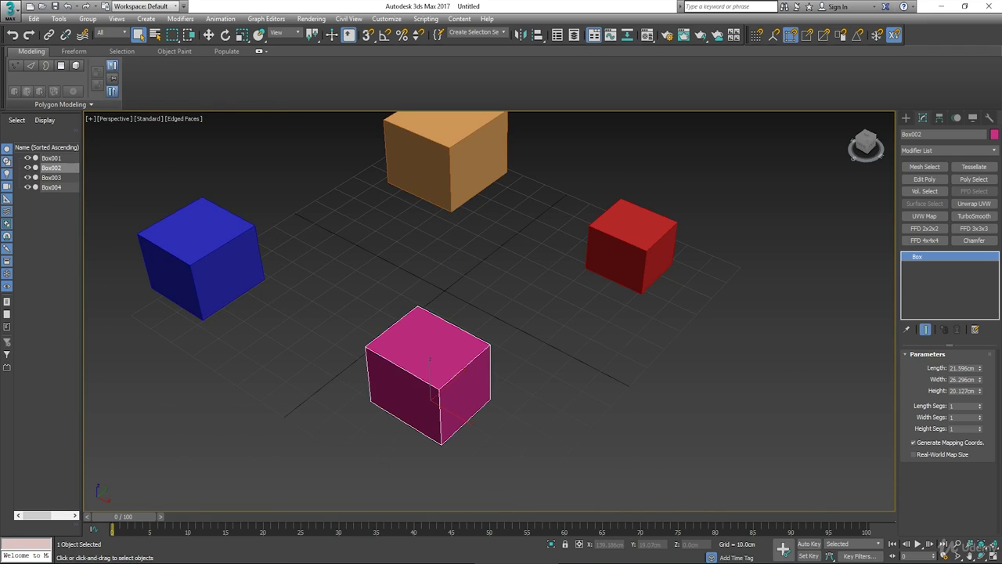
click(980, 545)
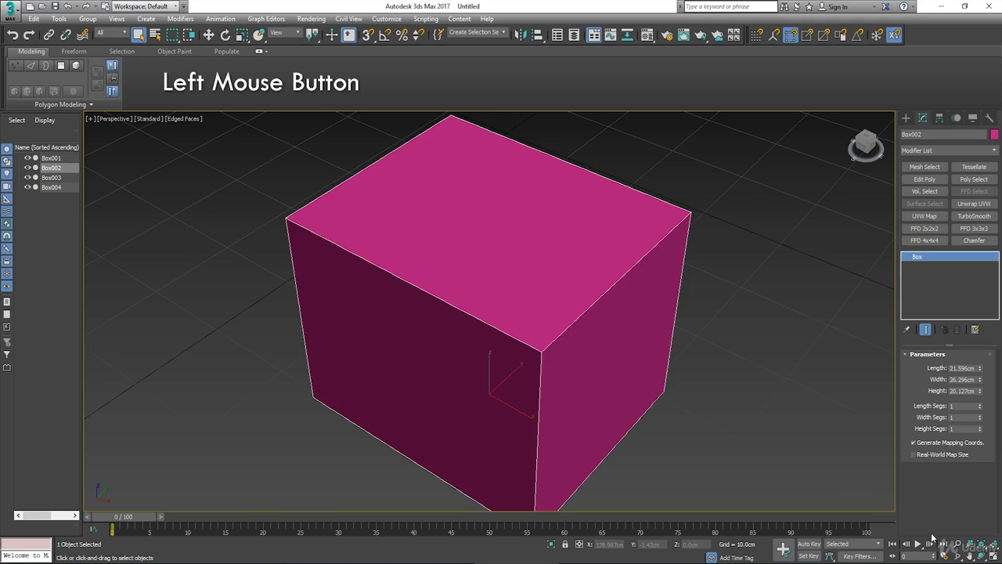
Select the blue box, zoom the Perspective view to its extents, and zoom back out to show neighbouring boxes
scroll(438, 372, down, 5)
click(161, 208)
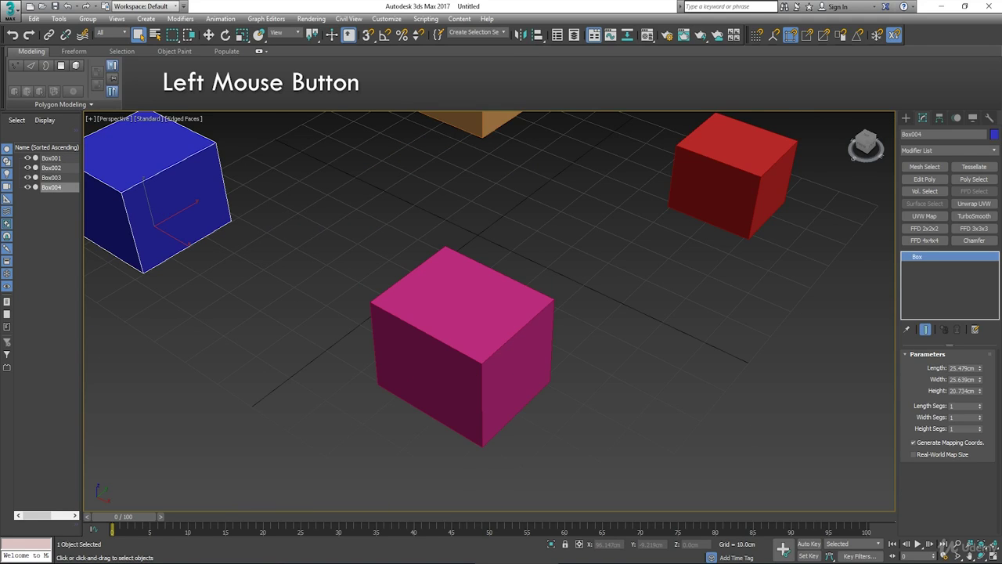
click(981, 545)
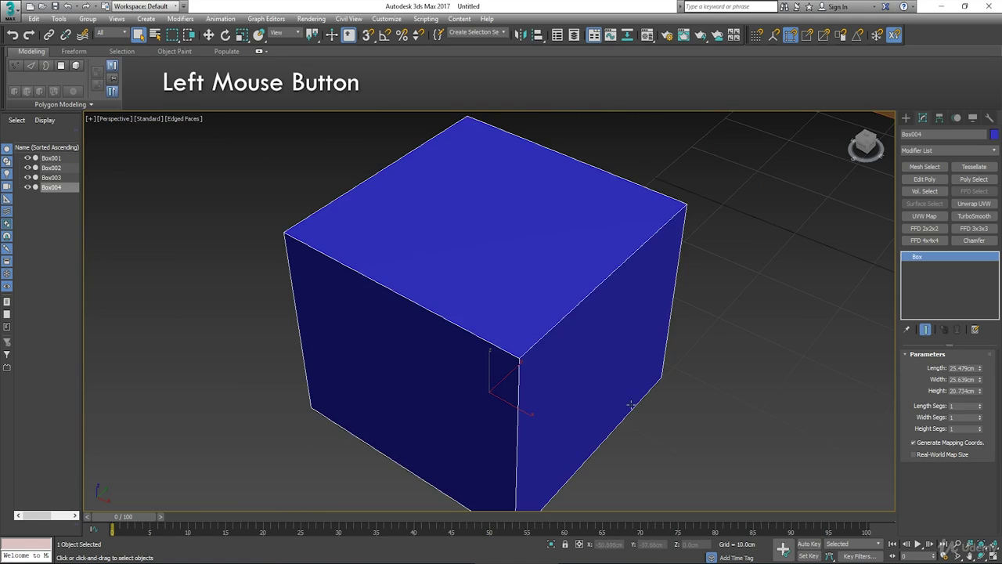
scroll(674, 400, down, 10)
scroll(593, 345, up, 8)
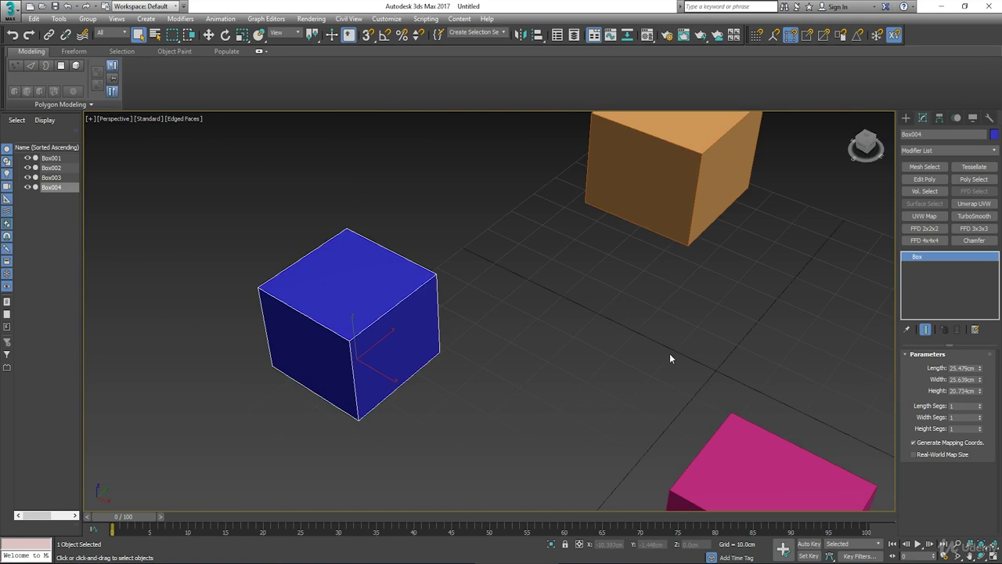
Select the magenta box and orbit the Perspective view around the four boxes
scroll(668, 358, down, 3)
middle_drag(644, 347, 546, 332)
middle_drag(672, 324, 595, 327)
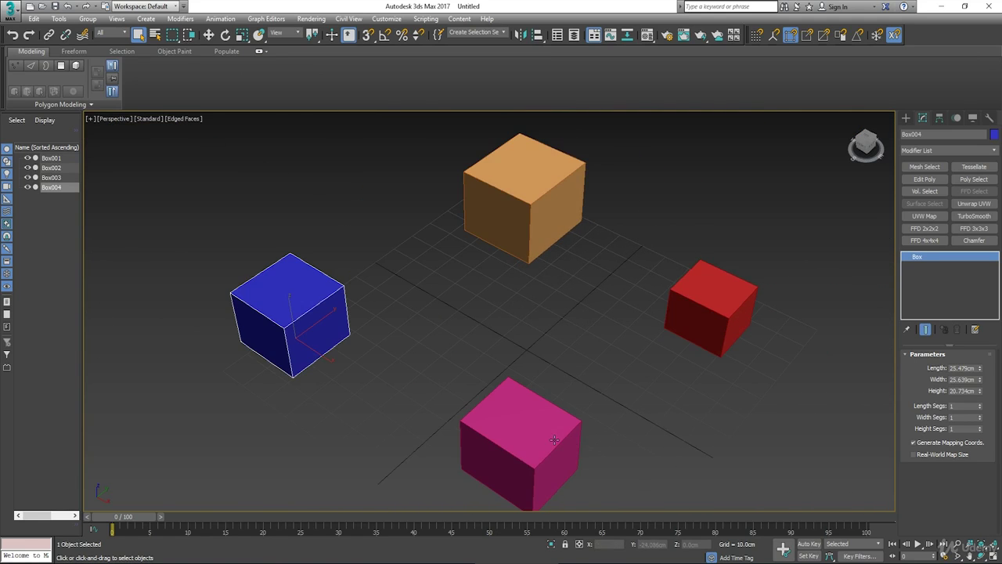
click(546, 438)
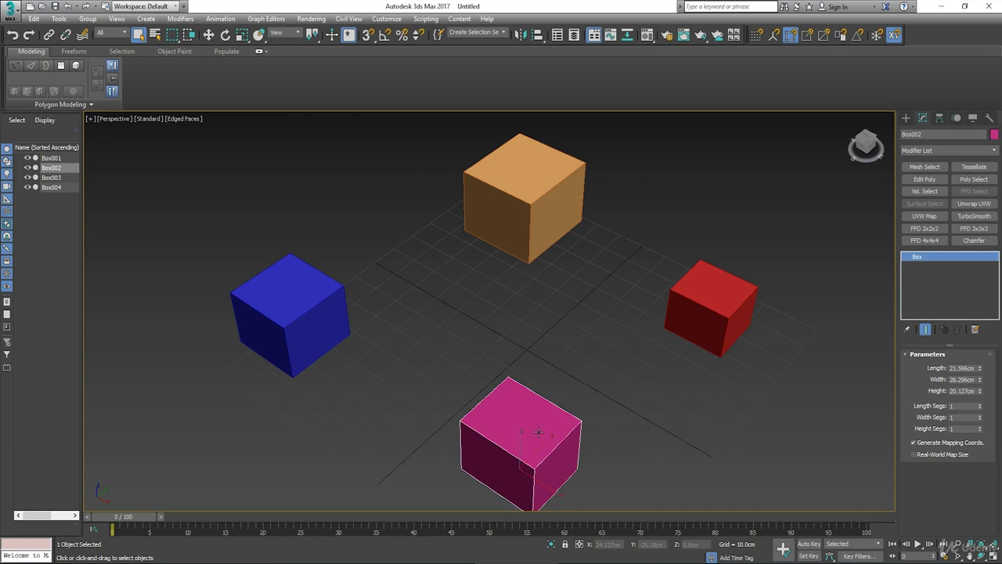
middle_drag(539, 432, 584, 401)
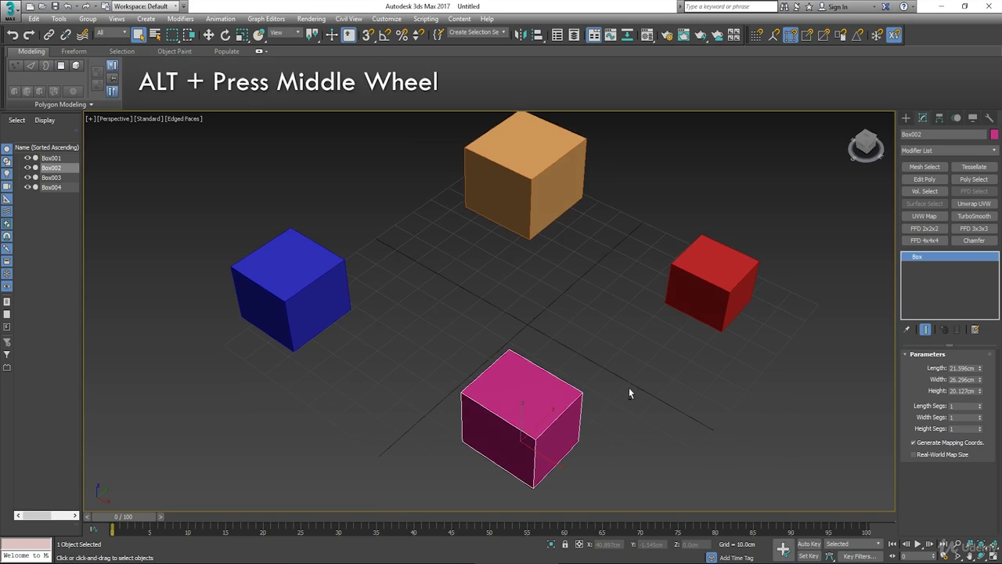
alt+middle_drag(628, 392, 580, 399)
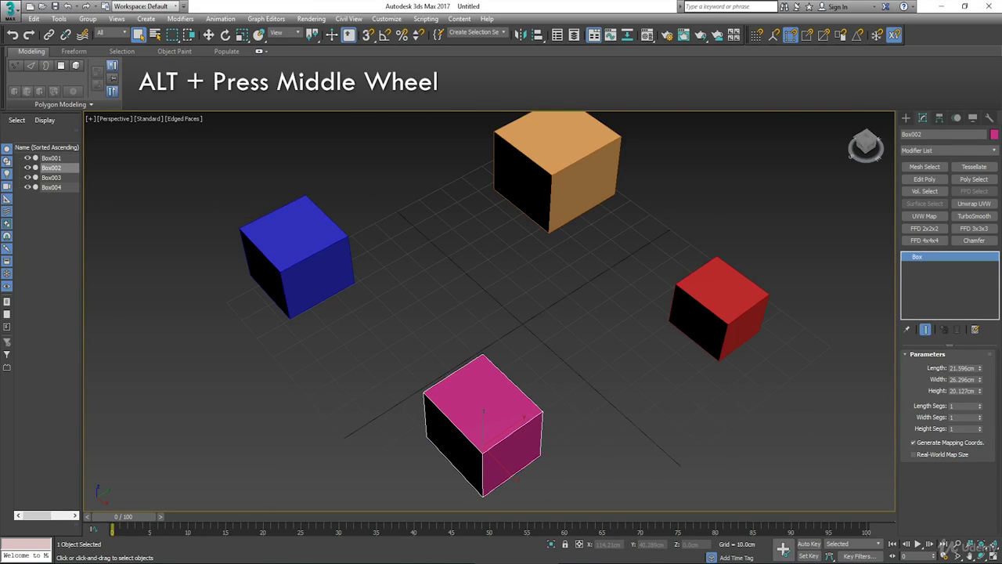
Activate the Orbit tool and rotate the Perspective view until the magenta box is seen nearly front-on
click(981, 557)
mouse_move(533, 288)
mouse_down()
mouse_move(512, 318)
mouse_move(431, 279)
mouse_move(567, 285)
mouse_move(543, 295)
mouse_move(548, 302)
mouse_up()
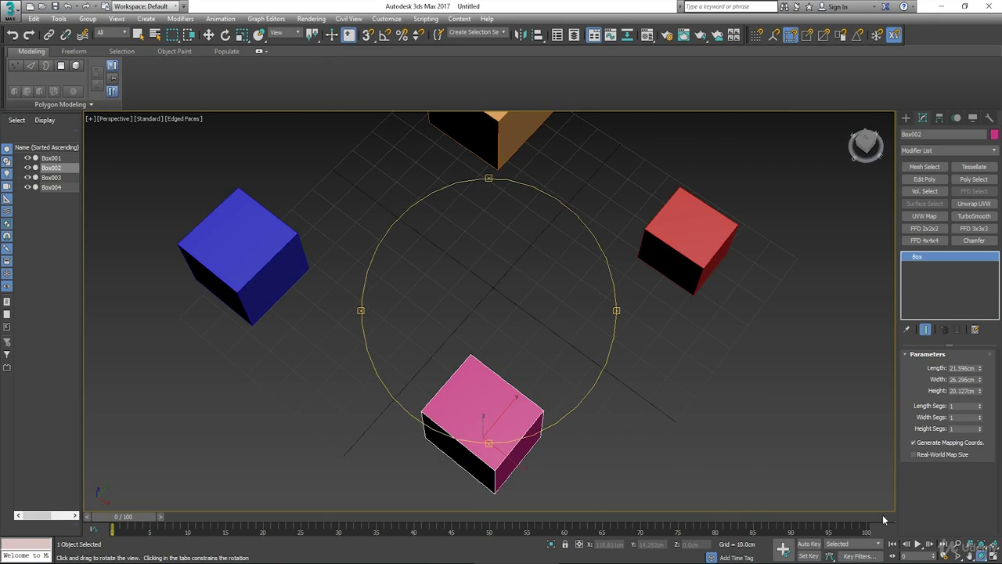
click(981, 558)
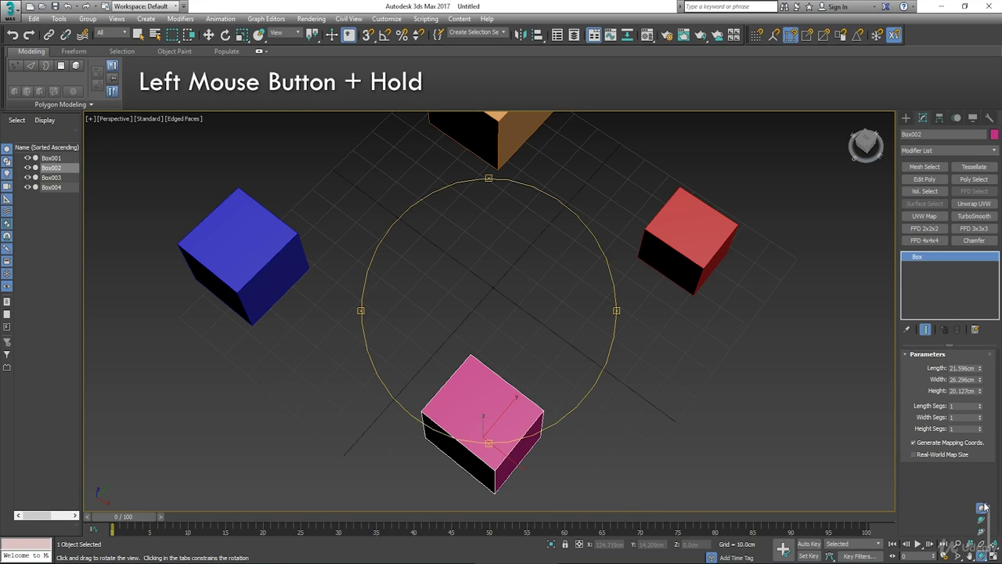
drag(985, 533, 984, 526)
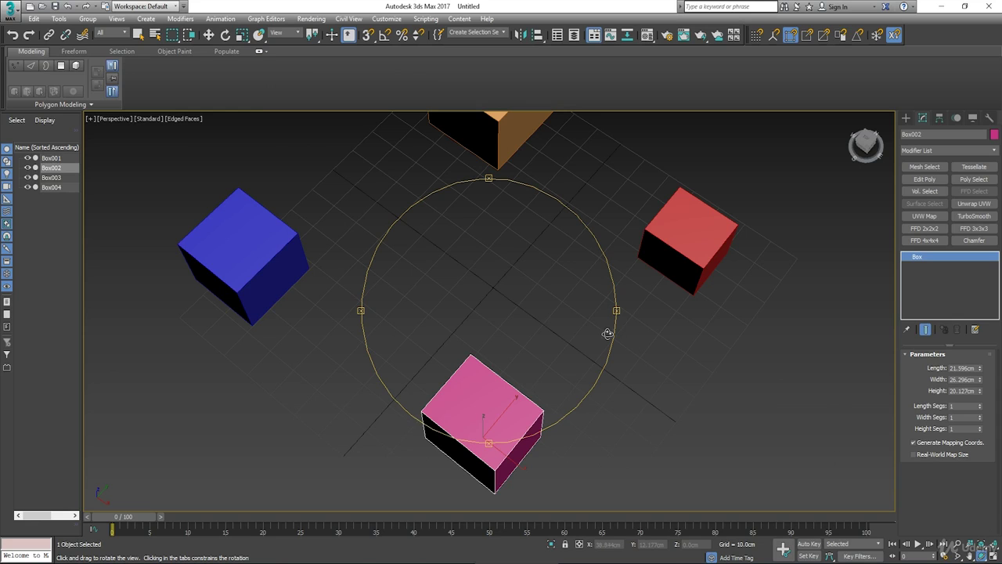
drag(517, 373, 604, 297)
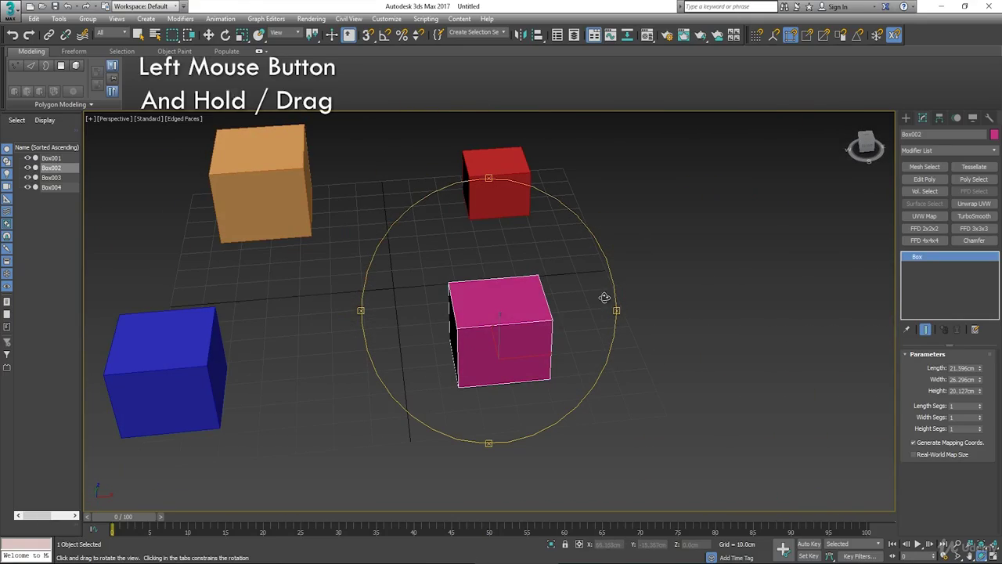
Leave orbit mode, select the blue box, and turn the Perspective view to bring all four boxes into sight
right_click(262, 402)
click(201, 373)
middle_drag(201, 373, 457, 340)
middle_drag(457, 340, 509, 388)
middle_drag(582, 280, 408, 361)
Region-select all four boxes, and replace that selection with just the magenta and blue boxes
drag(233, 141, 547, 394)
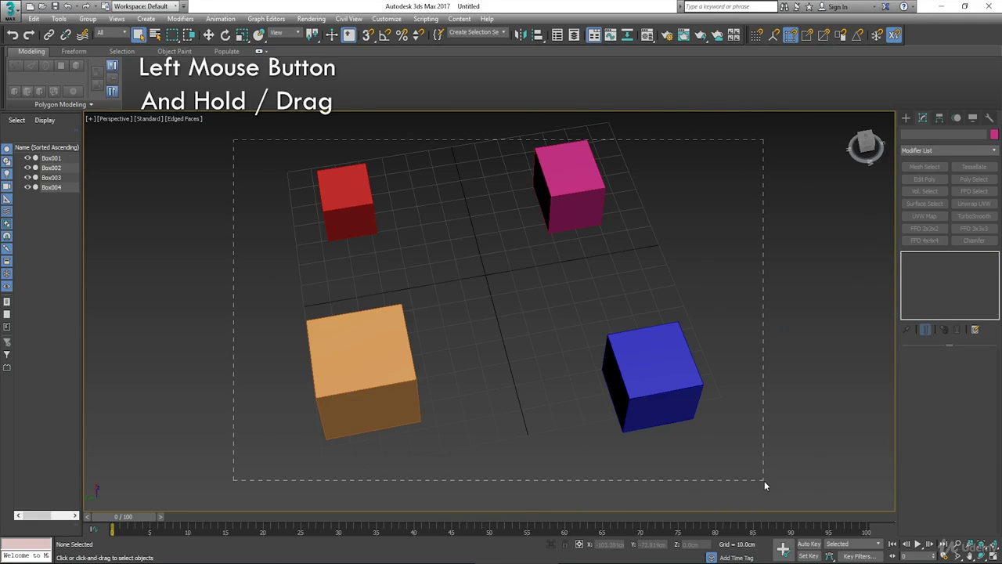
drag(763, 481, 762, 479)
alt+middle_drag(624, 299, 514, 295)
drag(428, 136, 624, 465)
alt+middle_drag(626, 425, 767, 405)
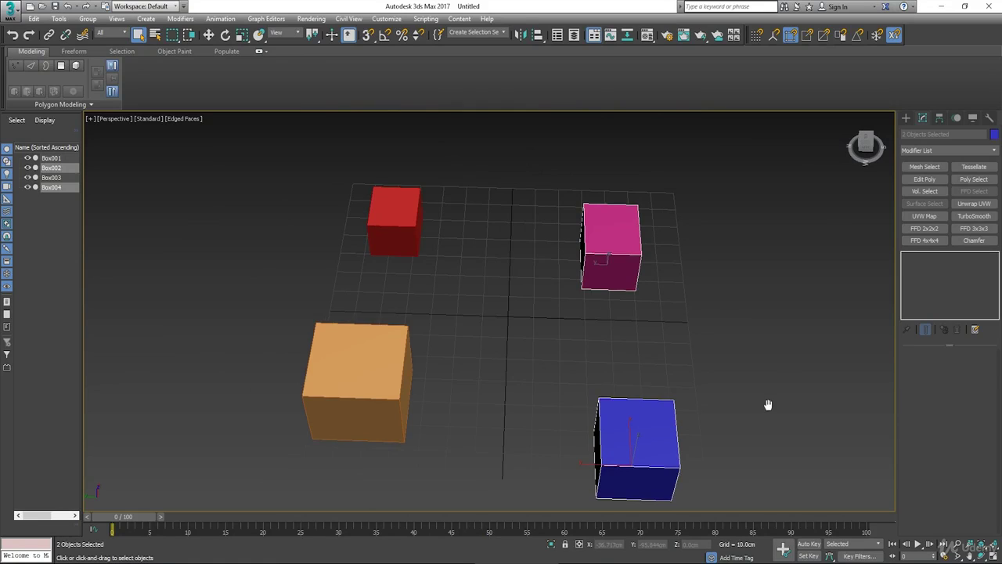
Clear the selection, select only the magenta box, and orbit the Perspective view around the scene from several angles
click(579, 359)
alt+middle_drag(572, 400, 545, 311)
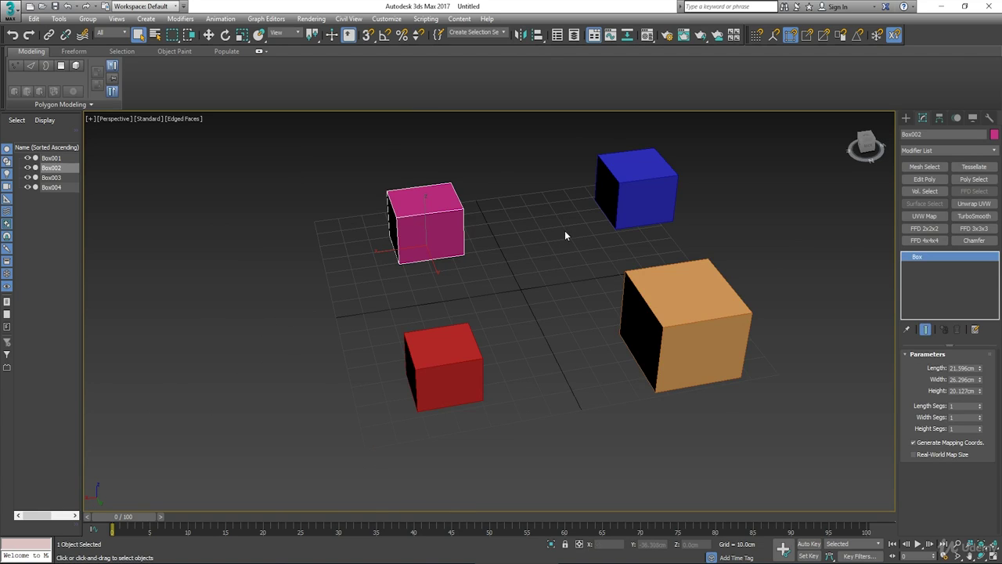
middle_drag(565, 235, 520, 258)
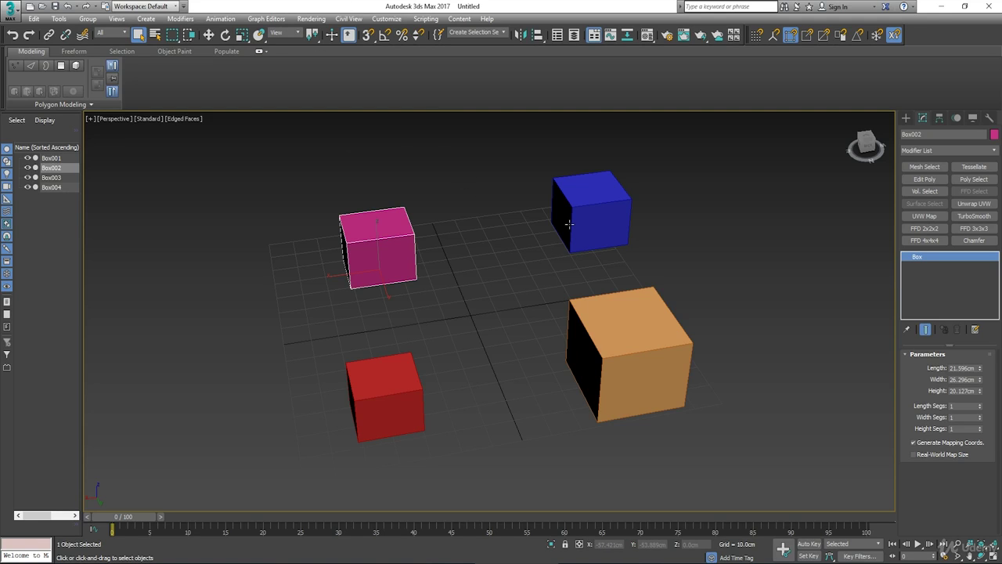
alt+middle_drag(592, 275, 661, 327)
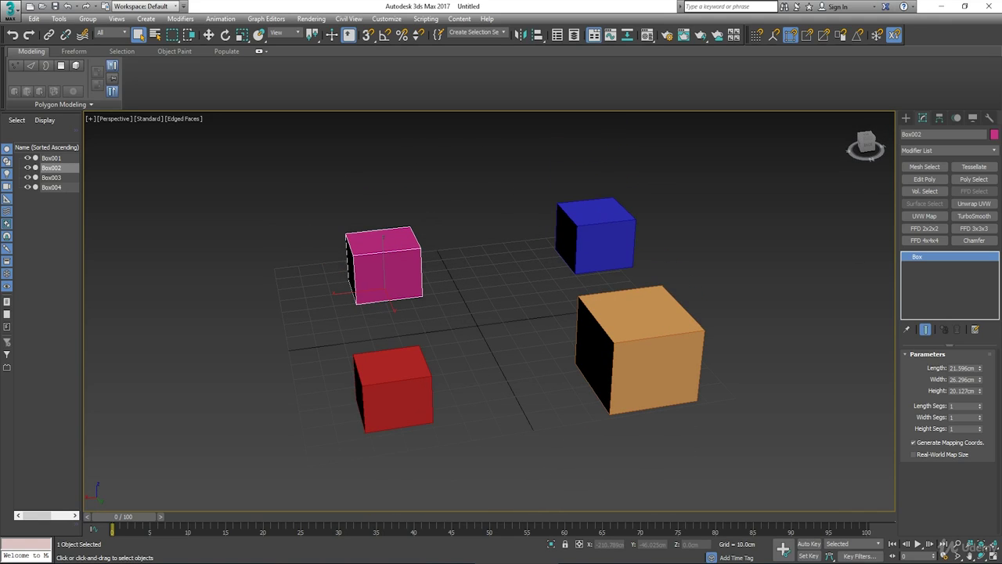
alt+middle_drag(526, 289, 526, 320)
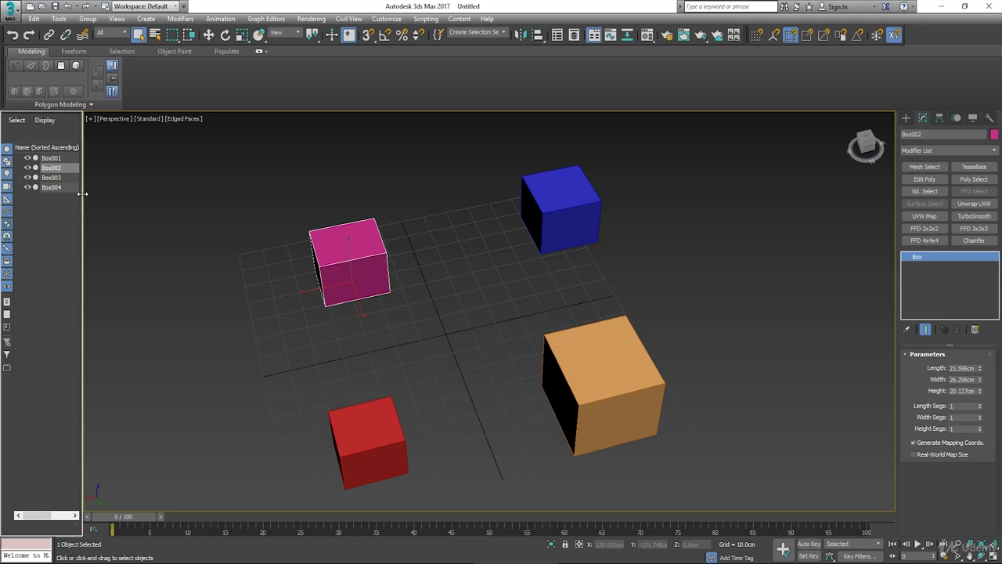
Widen the Scene Explorer enough to show its Frozen column
drag(83, 197, 121, 197)
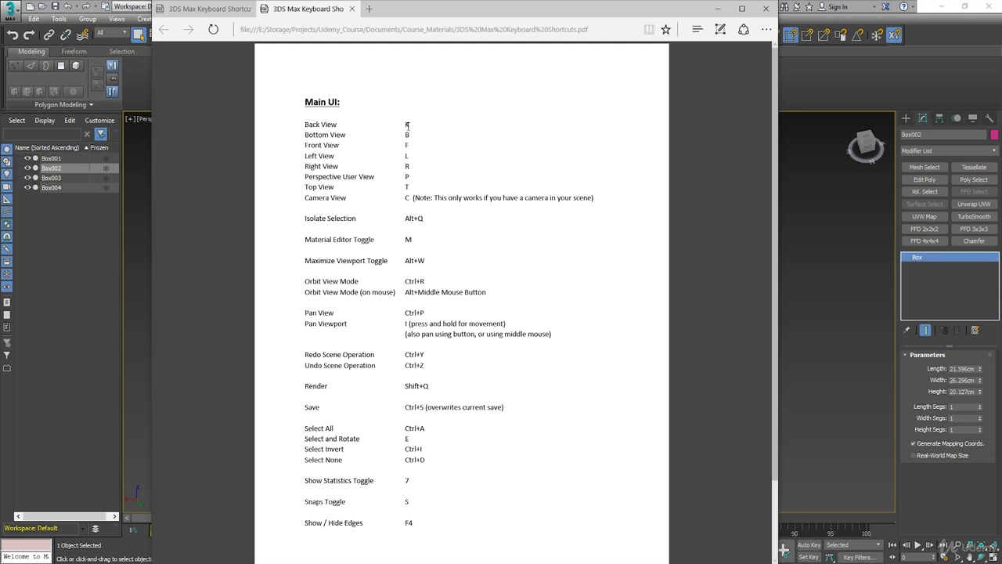
In the 3DS Max Keyboard Shortcuts PDF, highlight the Back View entry and move the document window off the viewport
drag(408, 126, 313, 123)
click(313, 122)
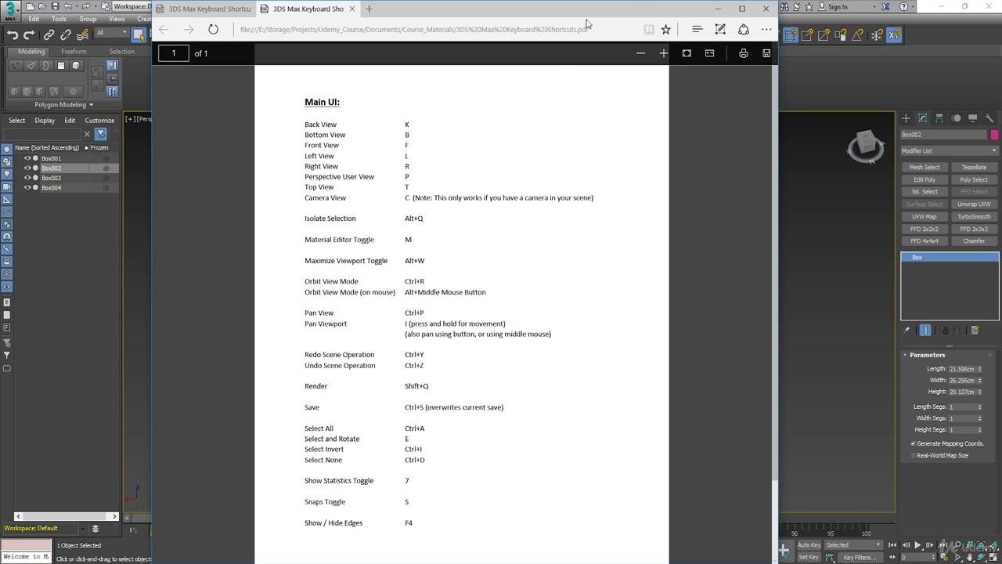
drag(541, 16, 1001, 157)
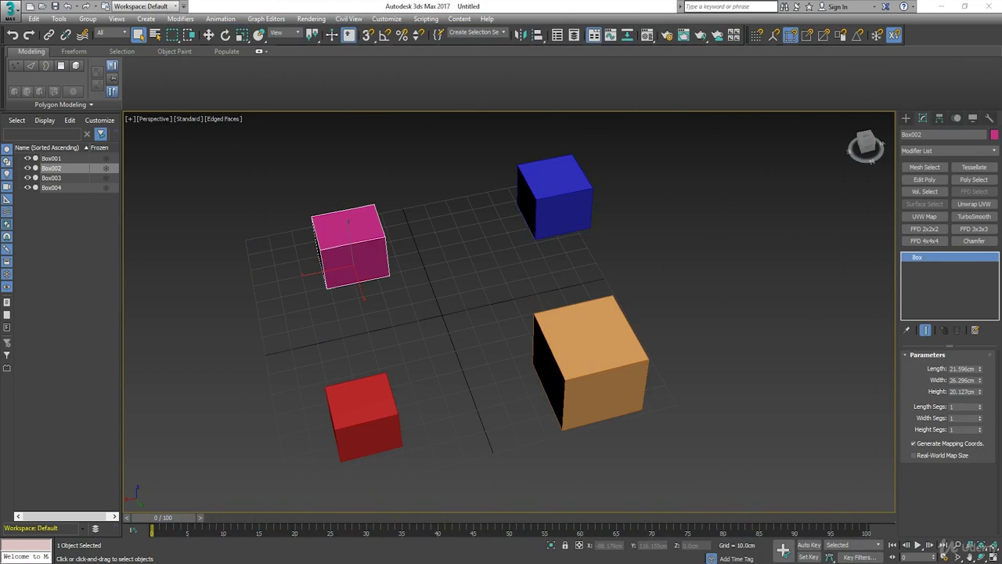
Zoom the Perspective view to the extents of the selected magenta box, and zoom back out to all four boxes
key(z)
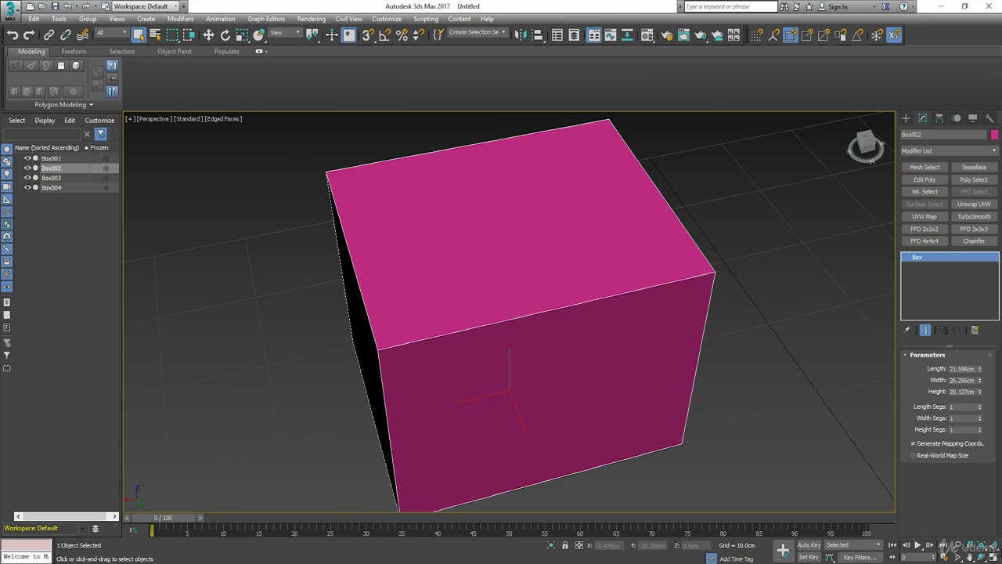
scroll(585, 338, down, 6)
middle_drag(576, 327, 403, 244)
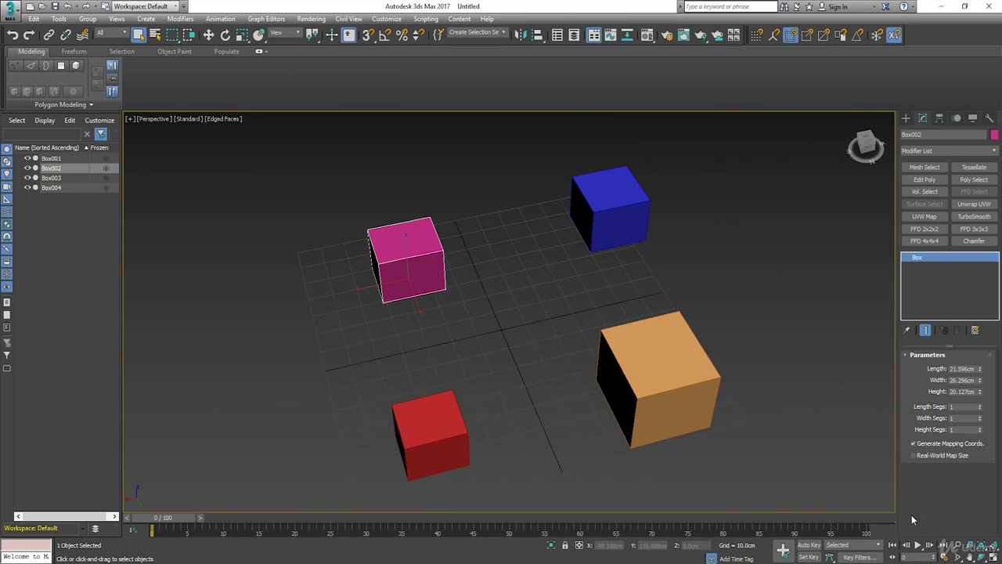
Toggle repeatedly between the maximized Perspective viewport and the four-viewport layout, finishing on the maximized Perspective view
key(alt+w)
key(alt+w)
key(alt+w)
key(alt+w)
key(ctrl+w)
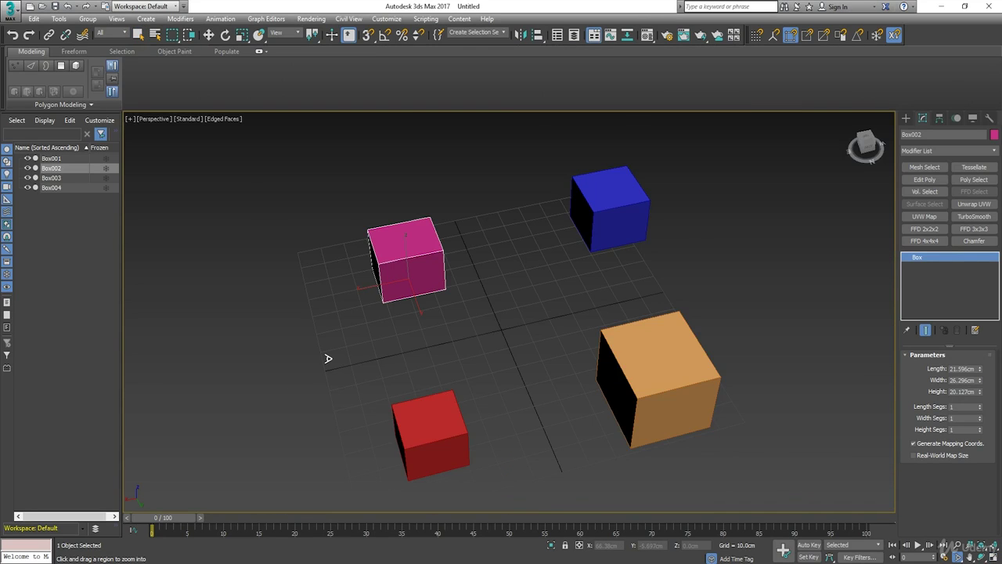
key(alt+w)
key(alt+w)
key(alt+w)
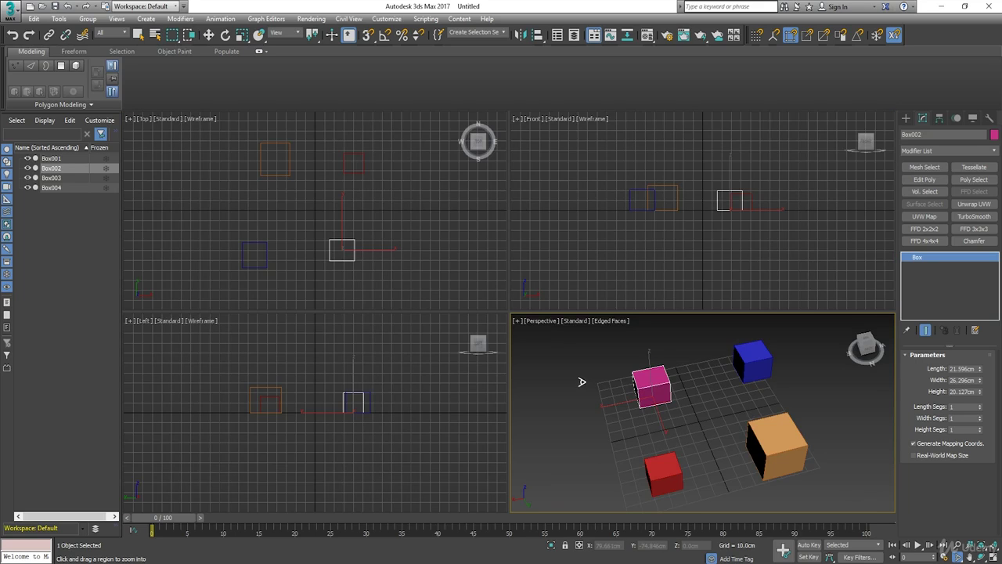
key(alt+w)
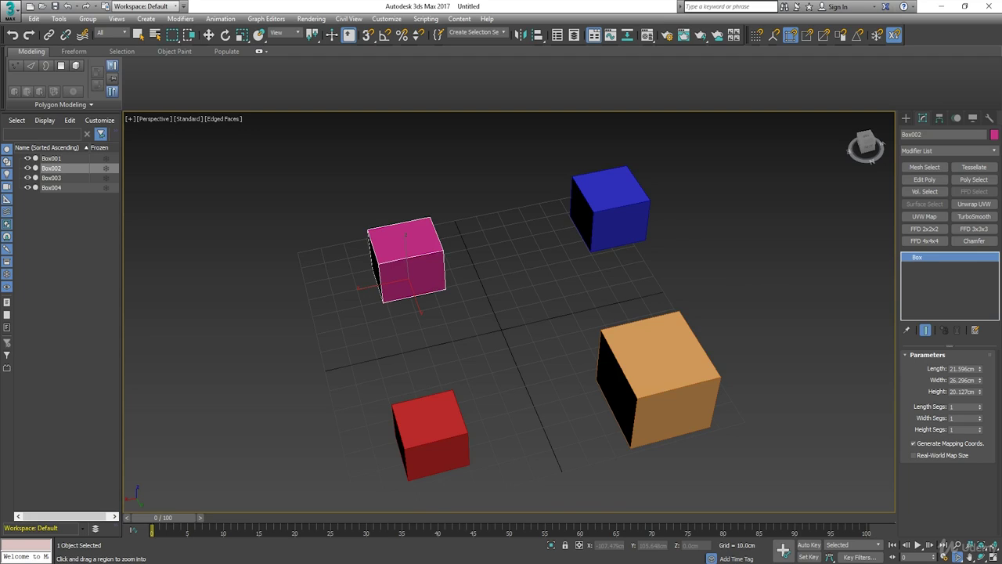
key(alt+w)
key(alt+w)
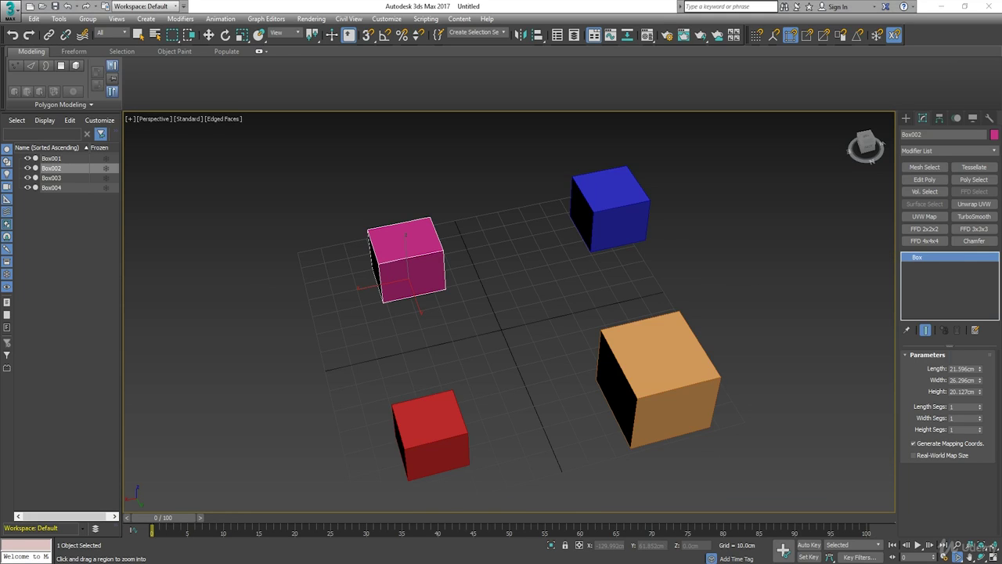
Bring back the keyboard shortcuts PDF and read its Main UI list, highlighting the Show Statistics Toggle and Back View entries
drag(673, 9, 562, 34)
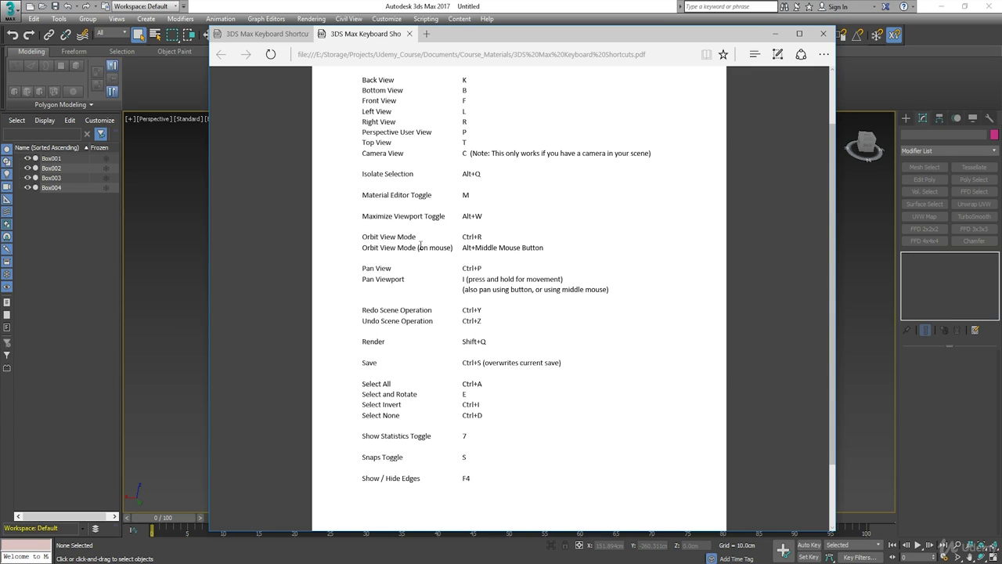
scroll(421, 245, down, 2)
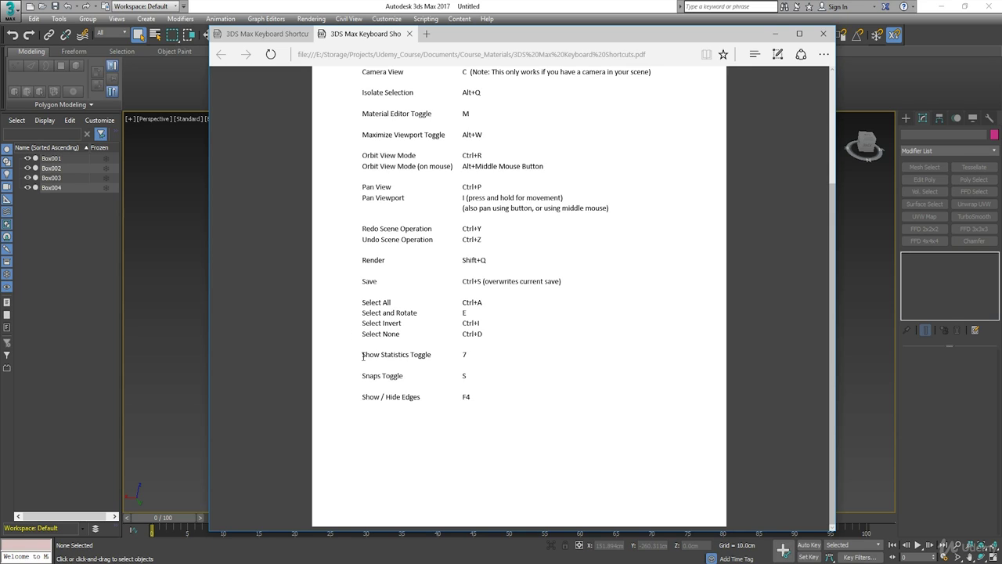
drag(362, 355, 464, 355)
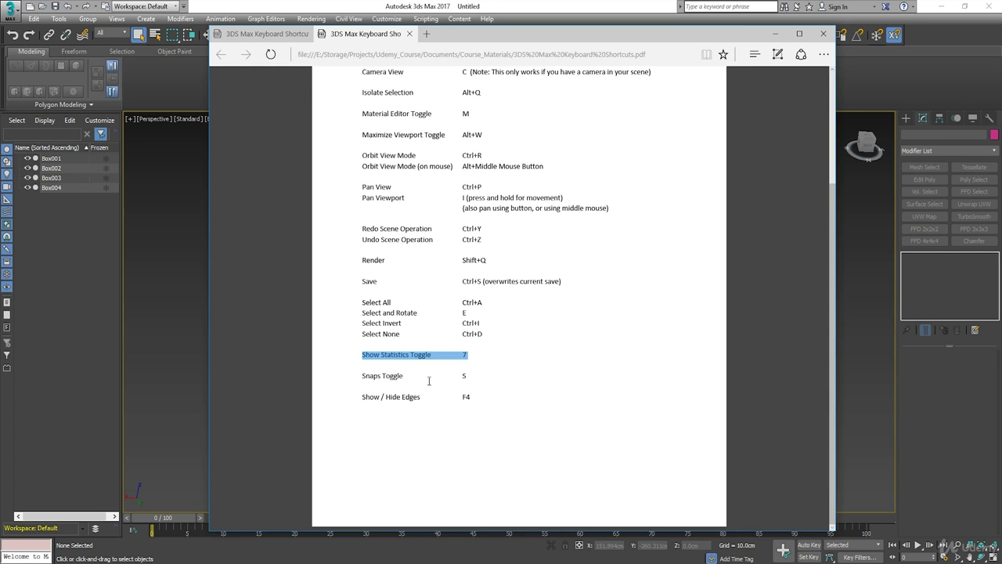
click(443, 371)
scroll(450, 368, up, 2)
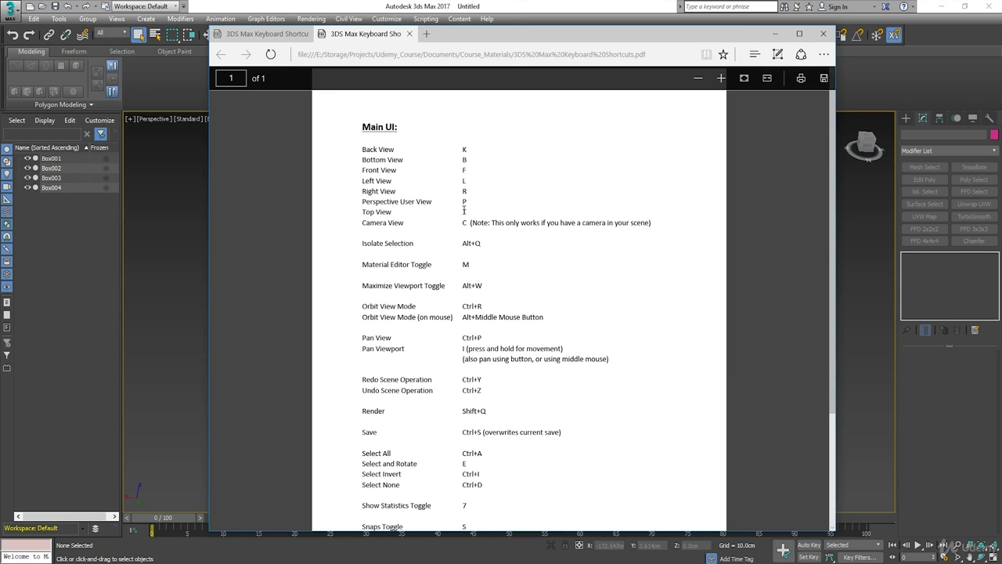
scroll(439, 208, down, 3)
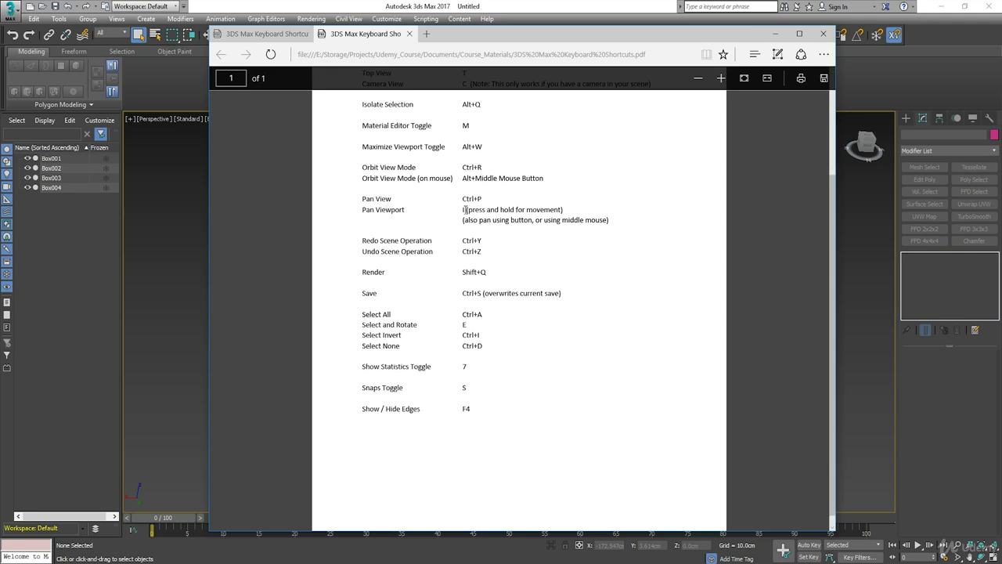
scroll(403, 195, up, 3)
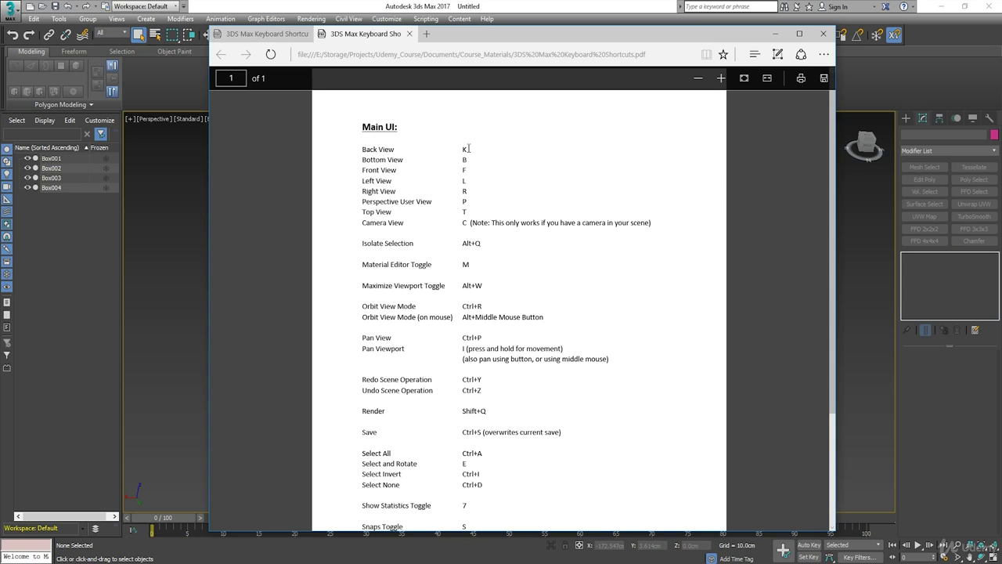
drag(467, 148, 363, 149)
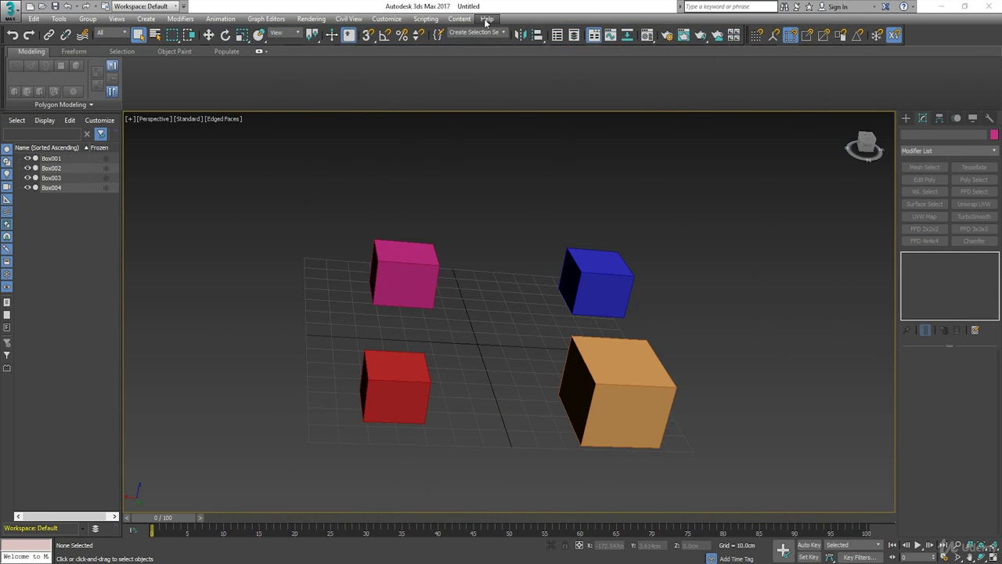
Open the Customize User Interface keyboard settings and list the Main UI actions of the Views category
click(387, 19)
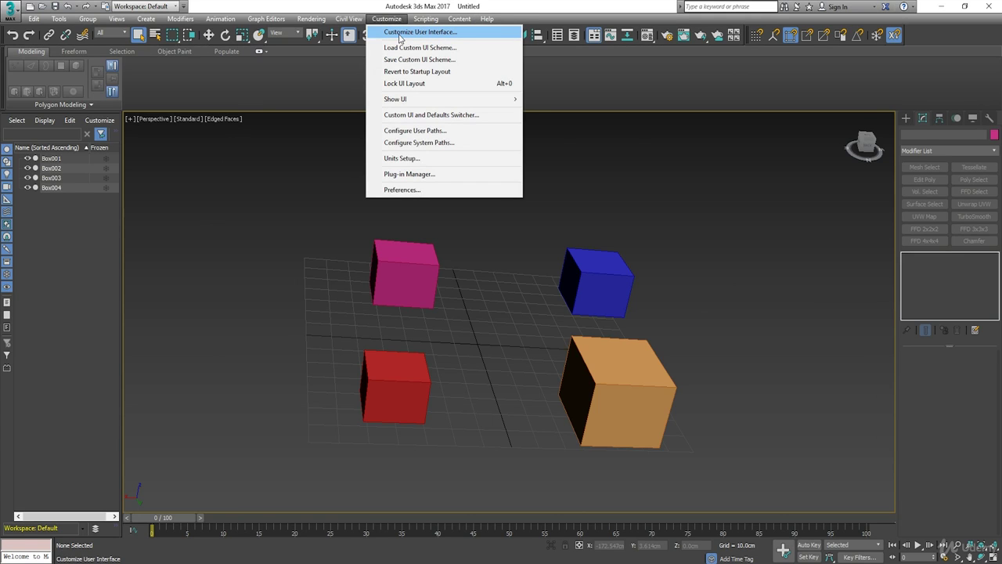
click(400, 37)
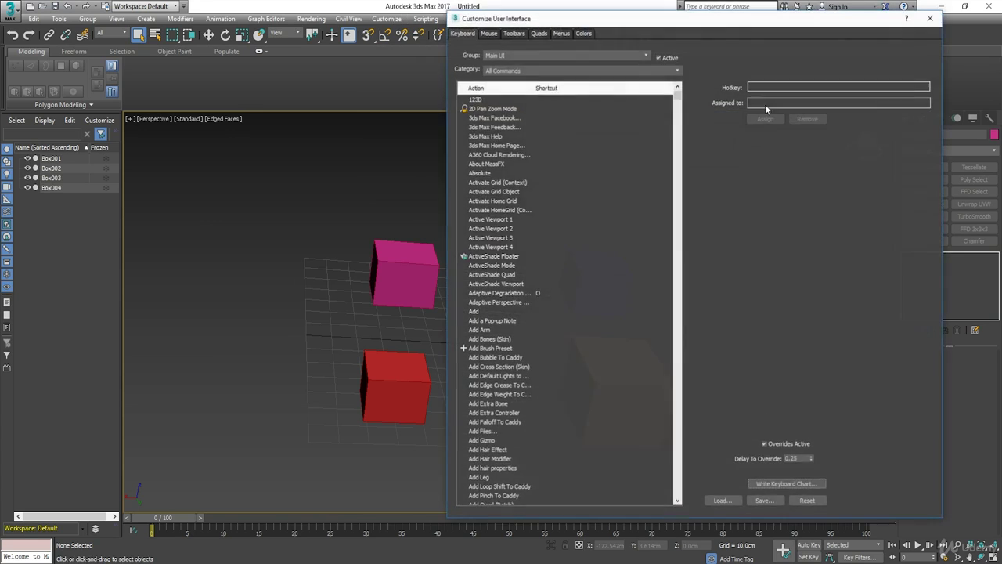
drag(597, 25, 552, 25)
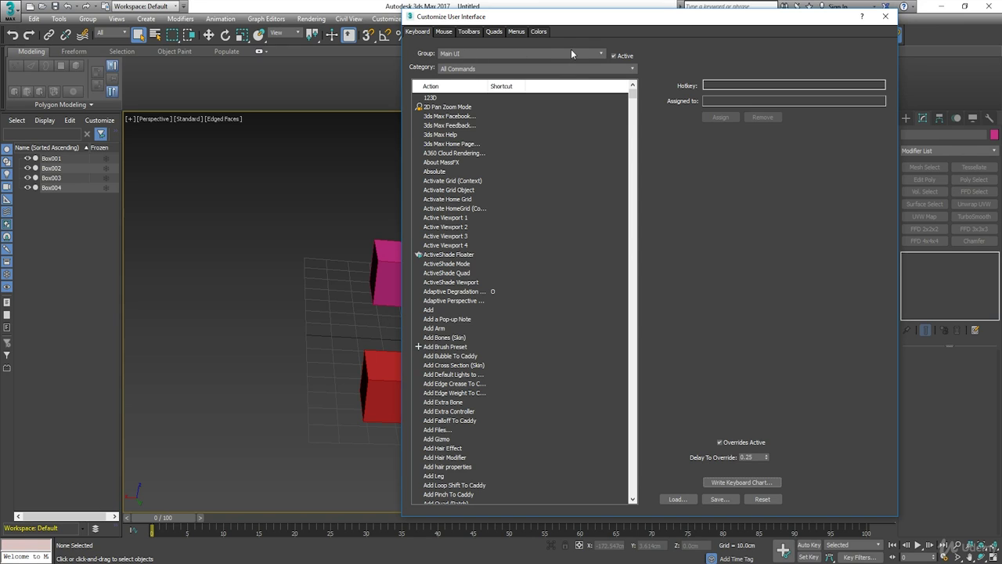
click(532, 72)
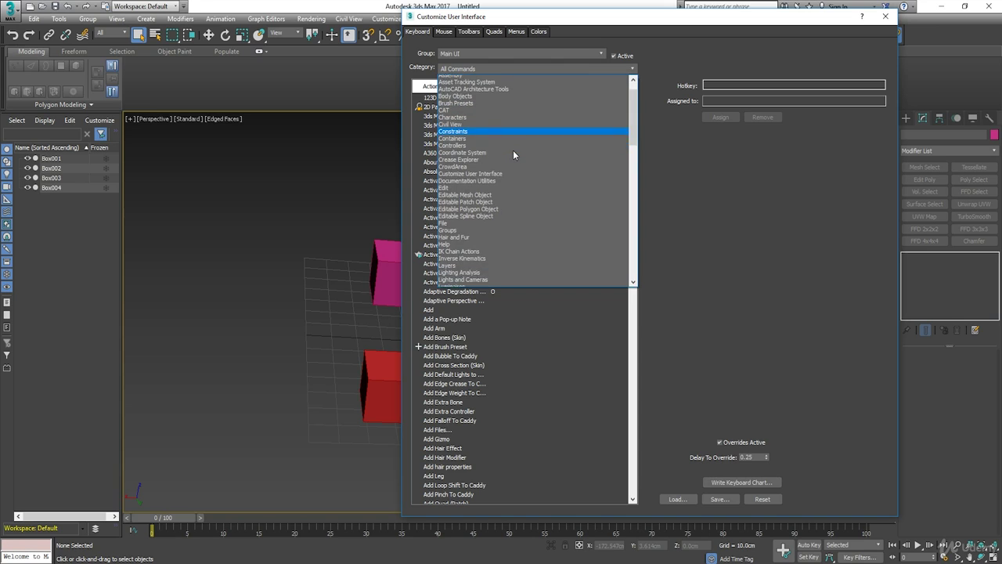
scroll(512, 154, down, 15)
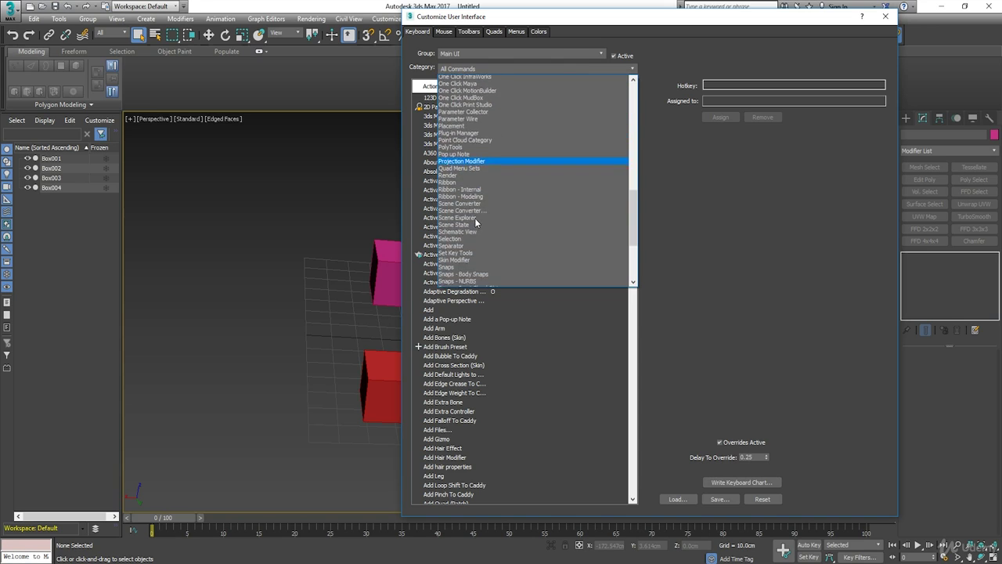
scroll(476, 221, down, 6)
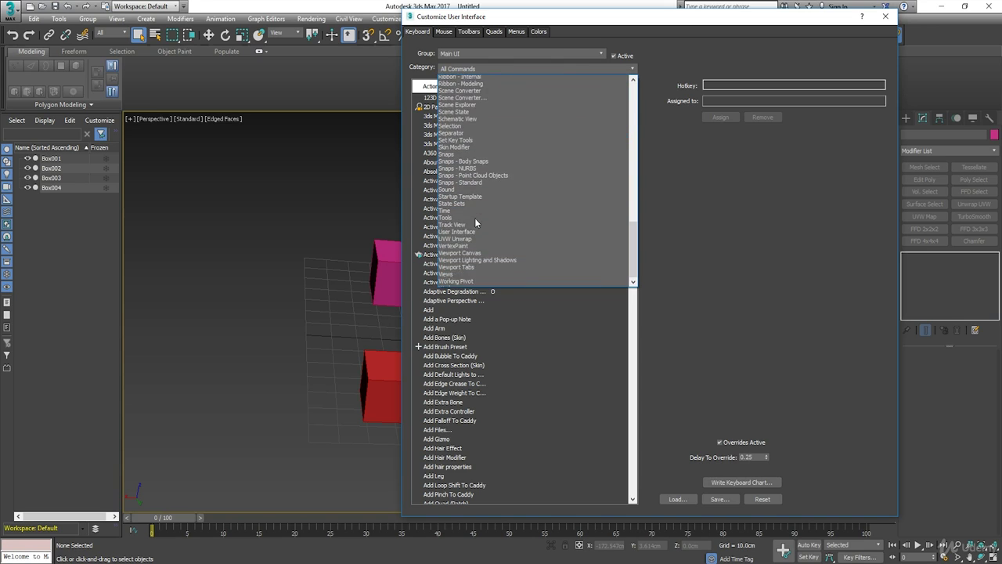
click(450, 263)
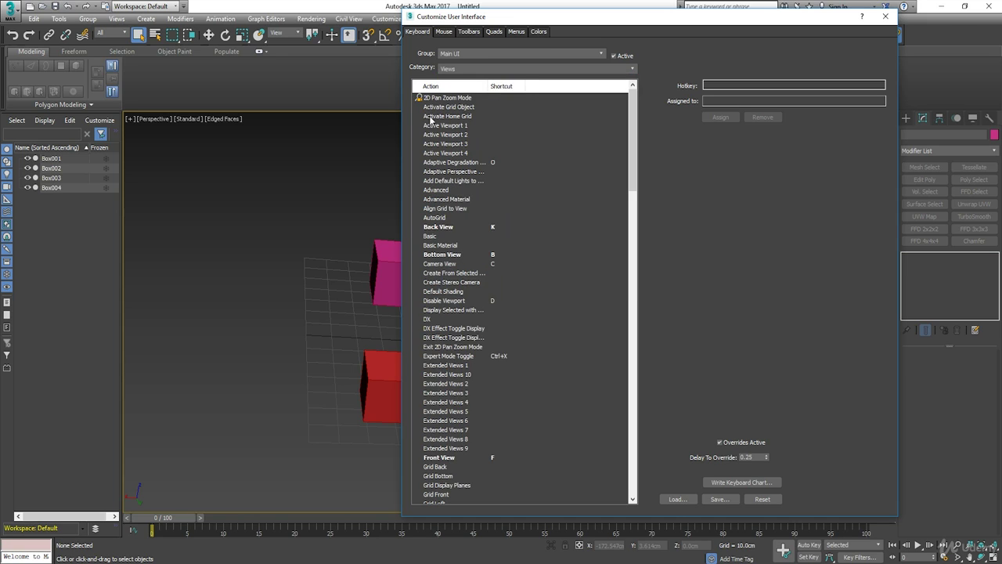
Assign the hotkey K to the Back View action and close the Customize User Interface dialog
click(448, 227)
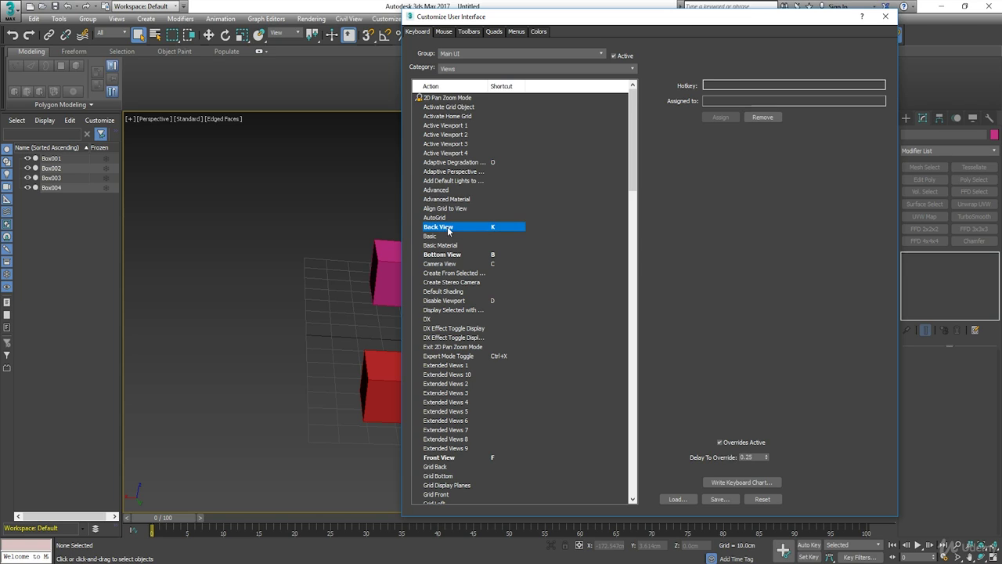
click(713, 84)
click(713, 86)
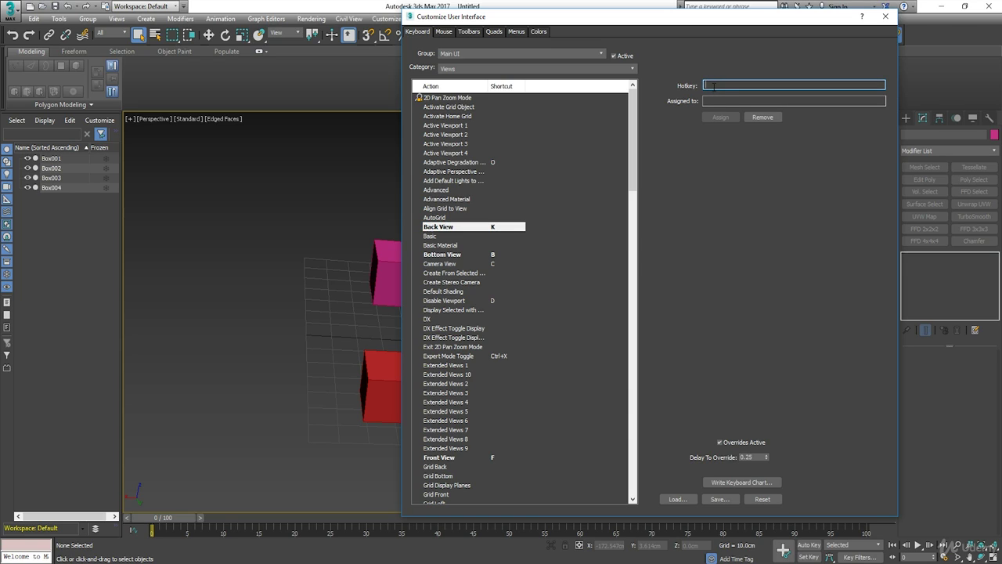
key(k)
click(715, 118)
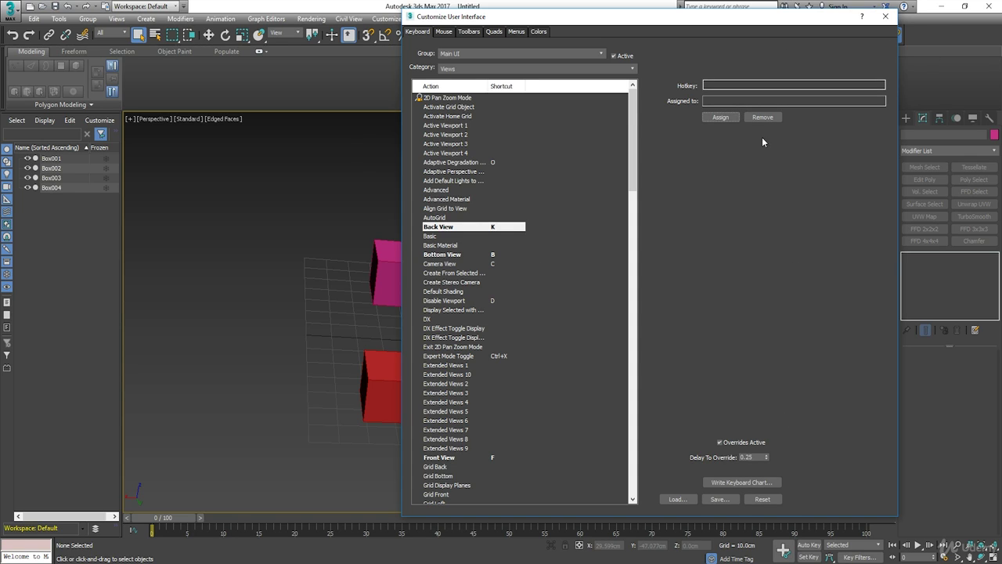
click(885, 15)
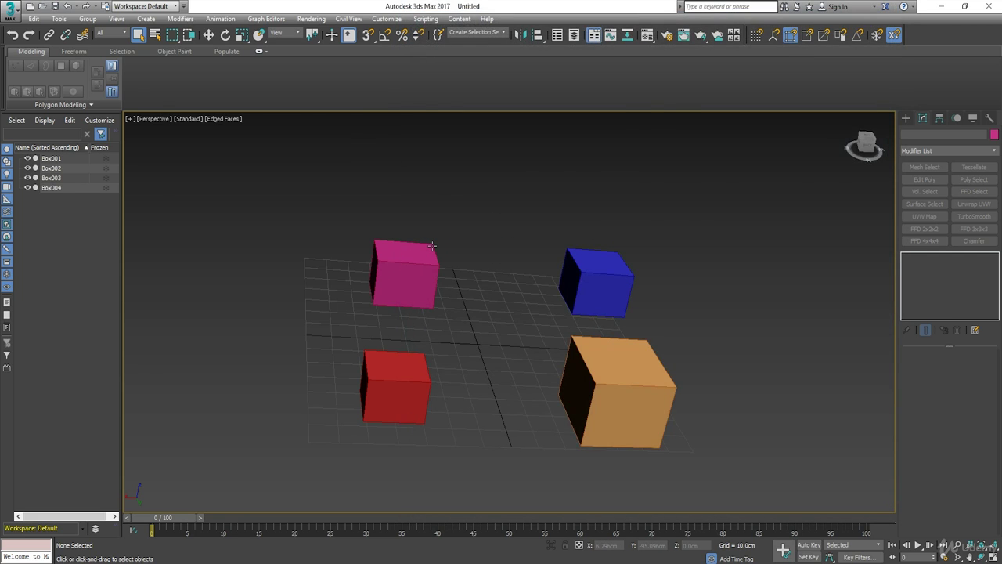
Try the view shortcuts by switching the viewport to the Back view and on to the Top view in wireframe
key(k)
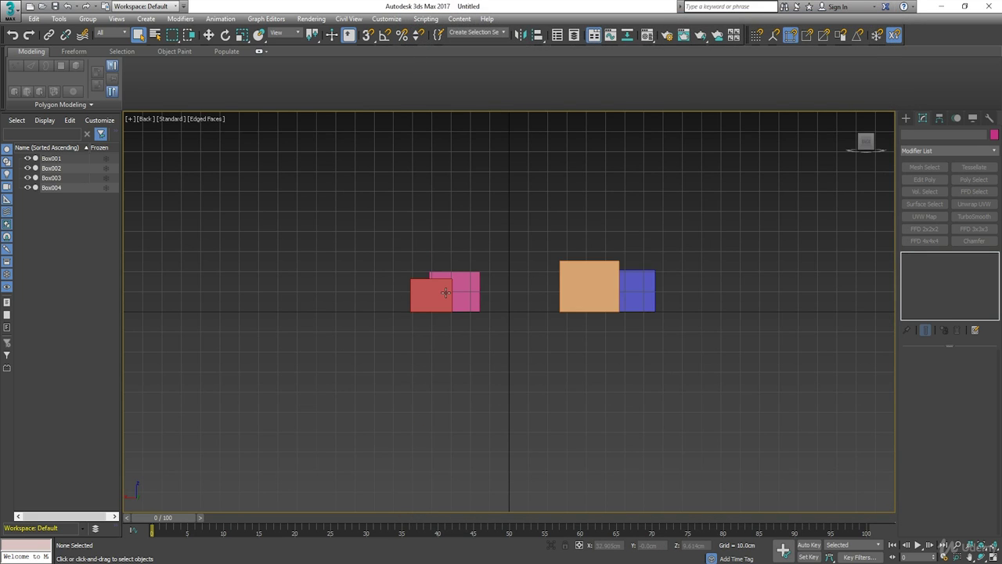
key(t)
key(F3)
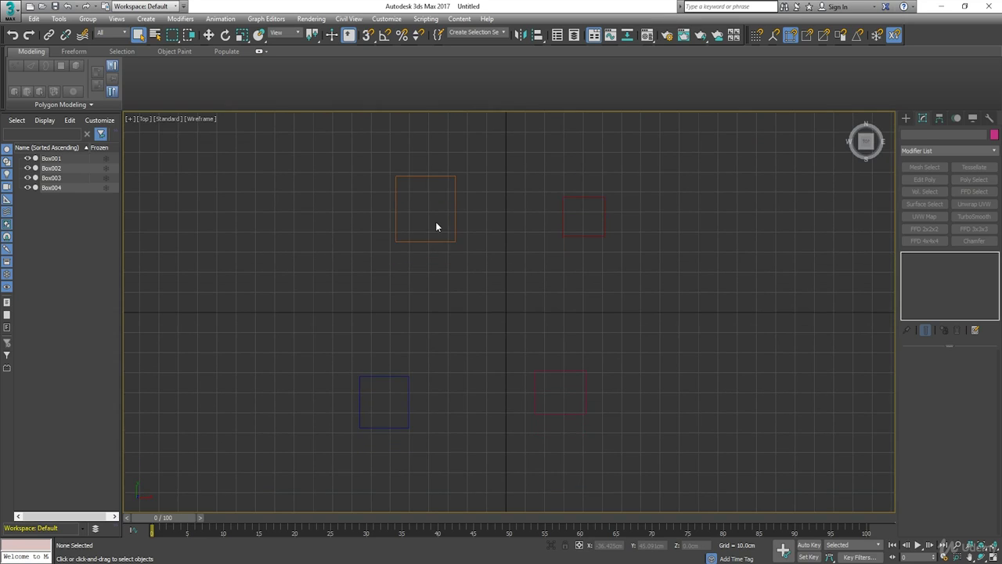
scroll(458, 274, up, 2)
scroll(458, 274, down, 2)
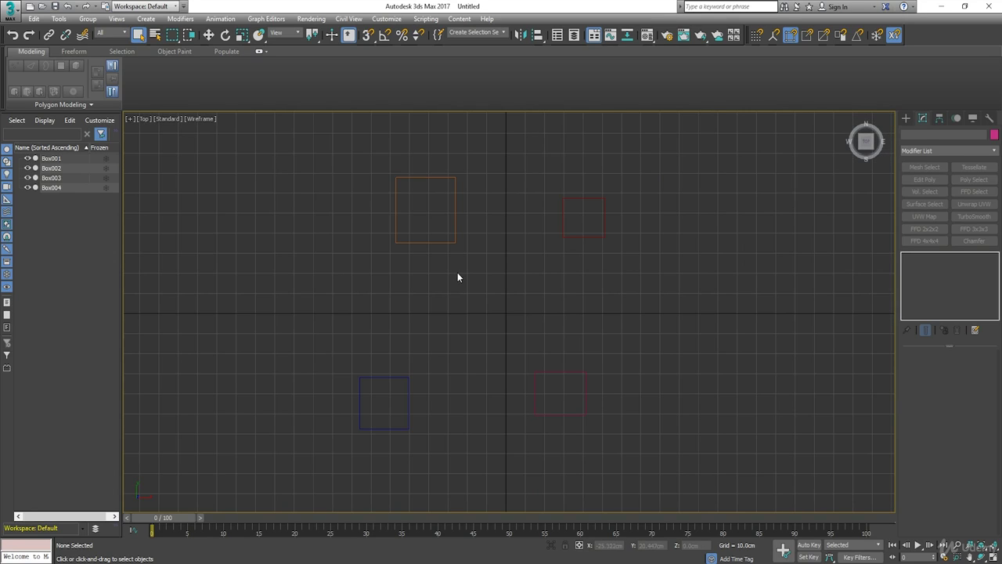
Return to the Perspective view at an angle onto the four boxes and set its display to Default Shading
key(p)
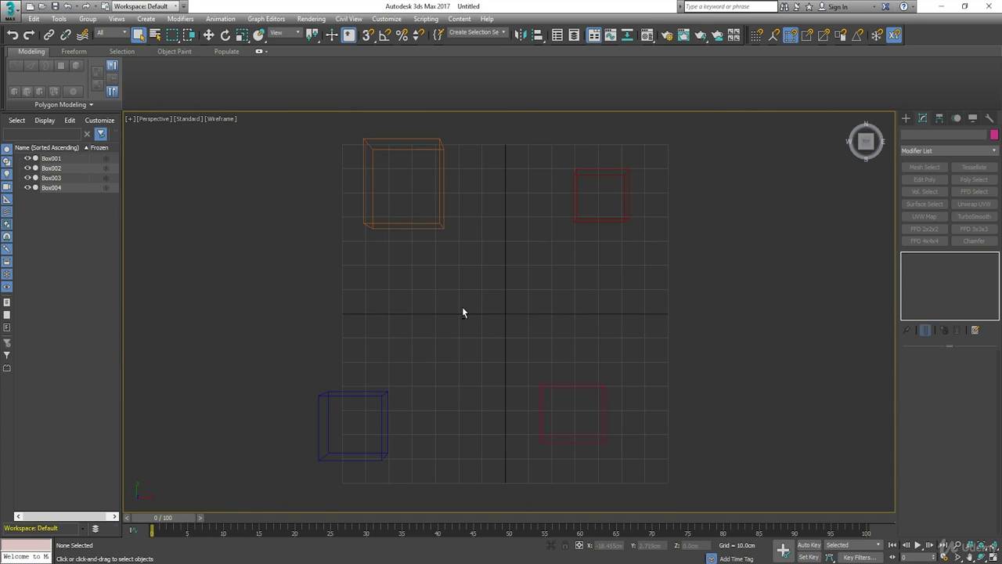
alt+middle_drag(461, 312, 586, 232)
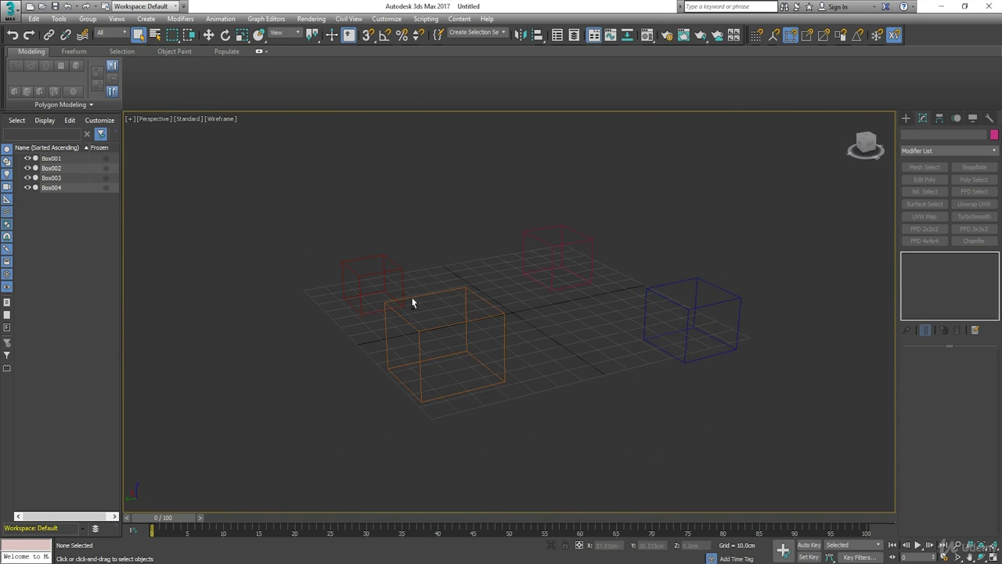
alt+middle_drag(413, 303, 505, 309)
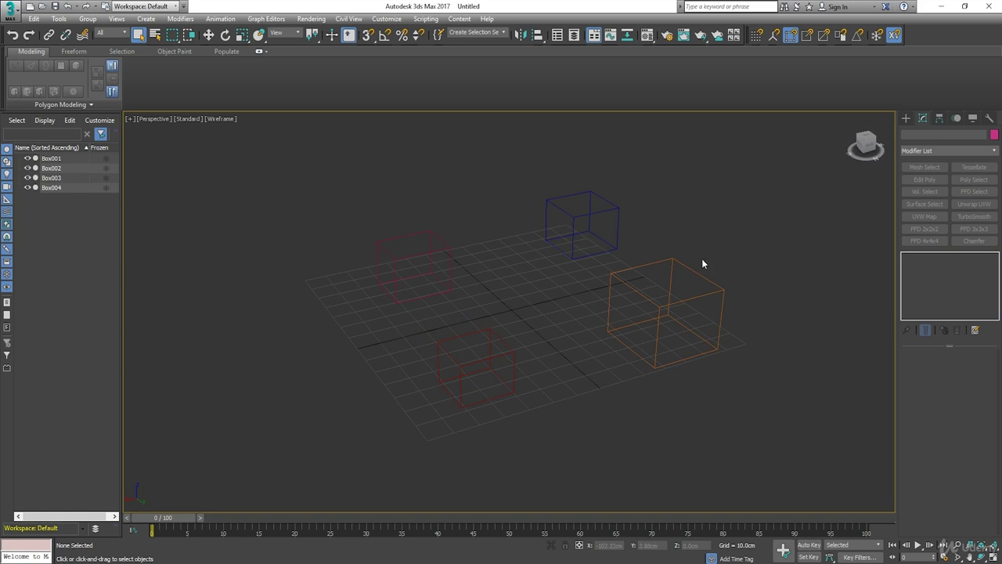
click(222, 119)
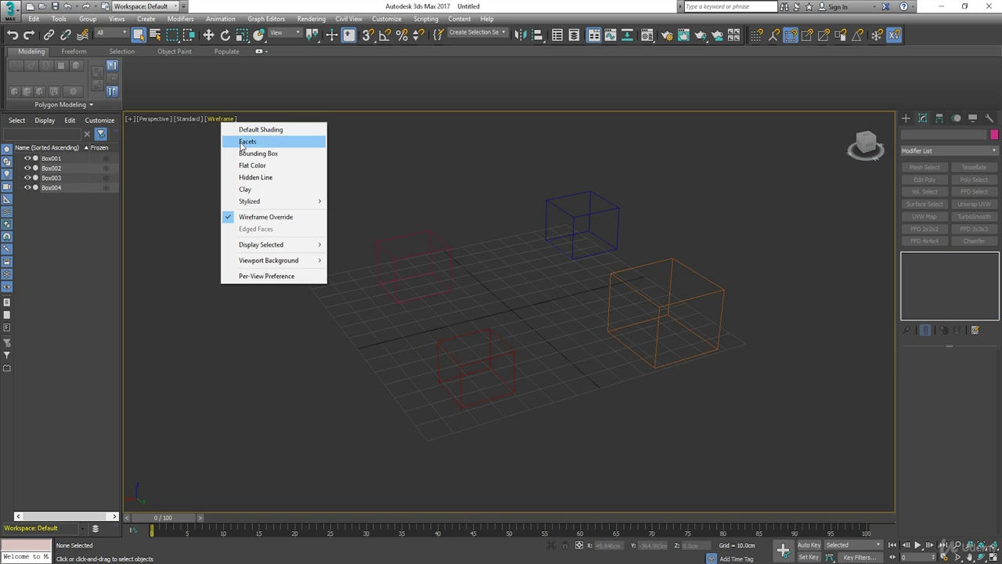
click(258, 129)
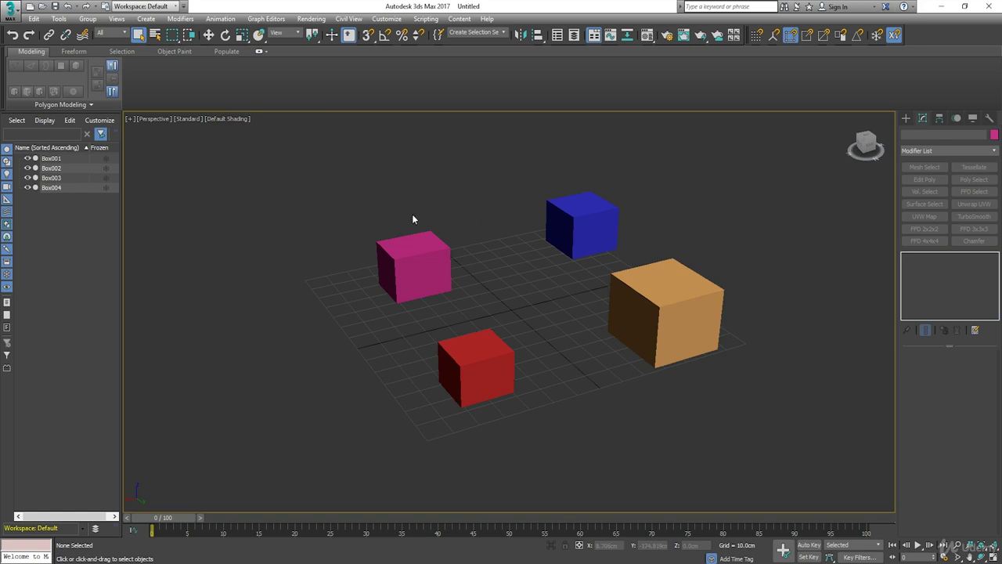
Select the magenta box and turn on Edged Faces in the Perspective view, orbiting around the boxes
alt+middle_drag(460, 286, 434, 306)
click(356, 270)
key(F4)
alt+middle_drag(305, 284, 362, 348)
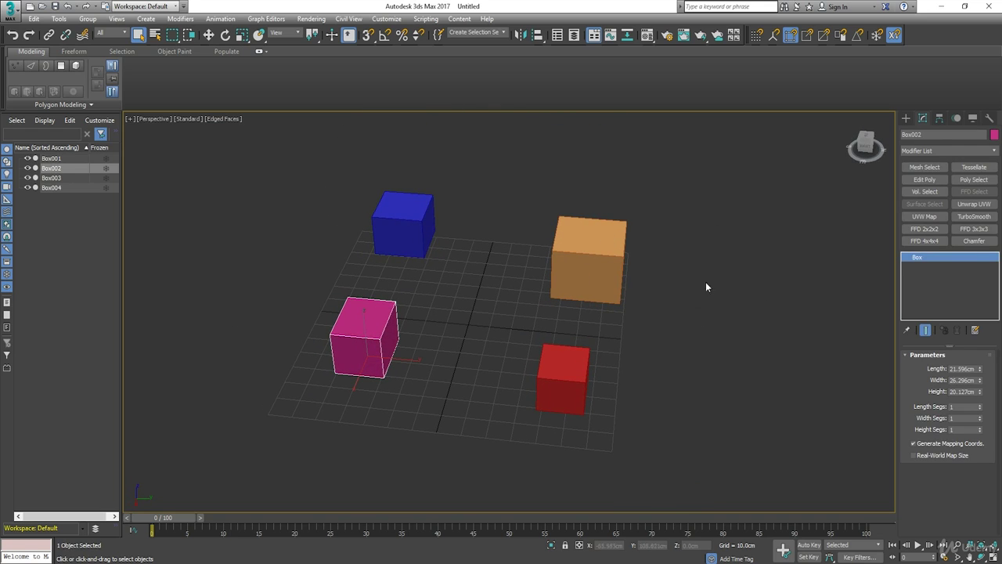